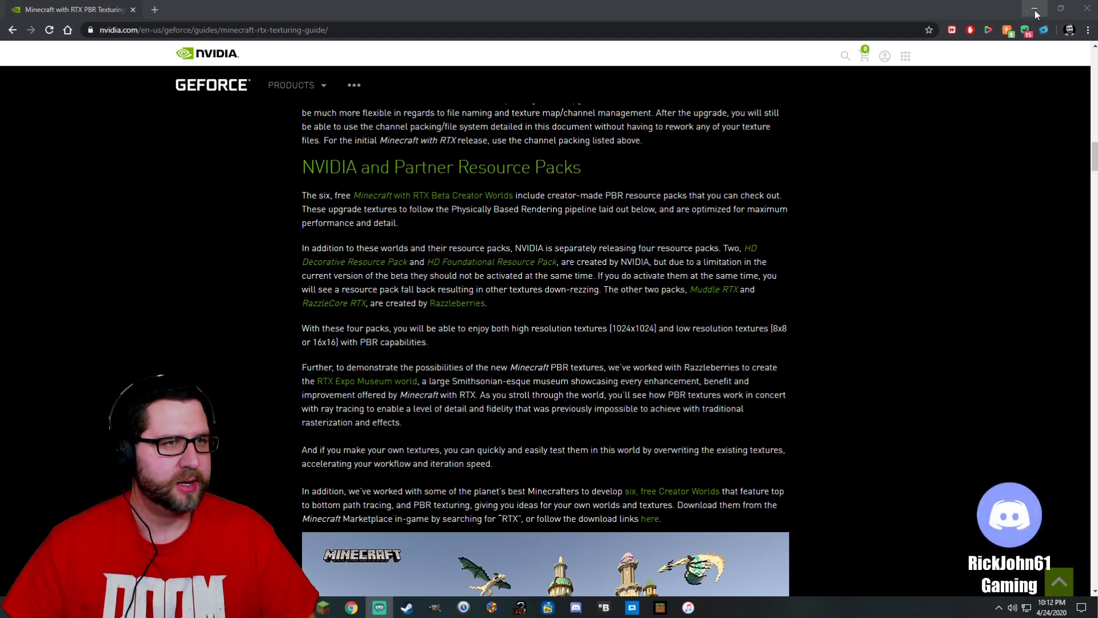
- Minimize the Chrome window showing NVIDIA's Minecraft RTX texturing guide
click(1035, 15)
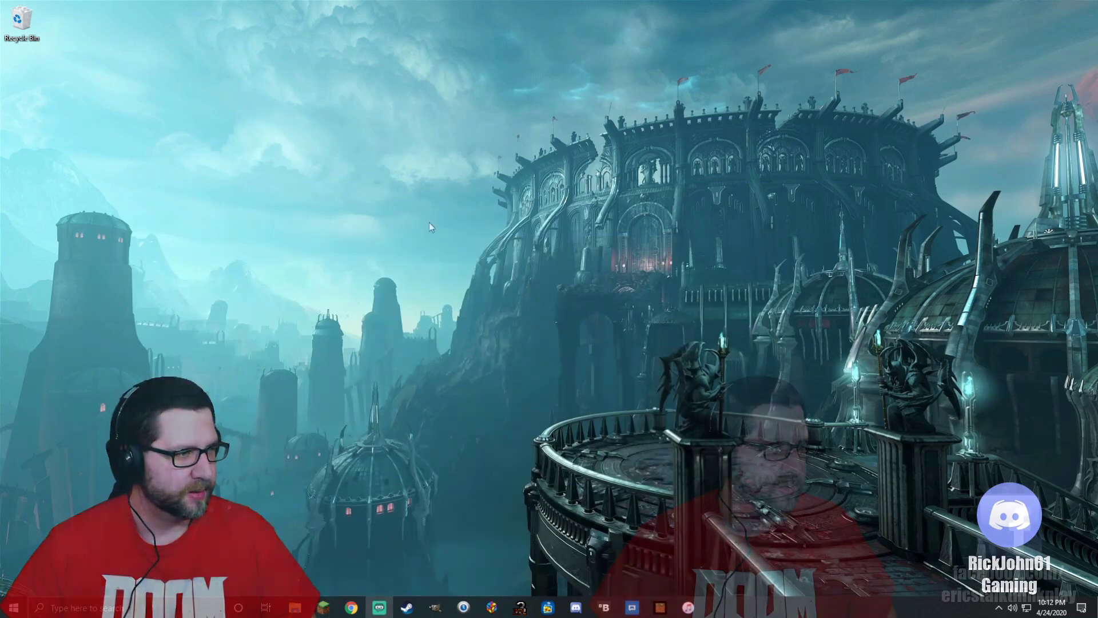
- Search Windows for %appdata% and open the AppData Roaming folder in File Explorer
click(126, 608)
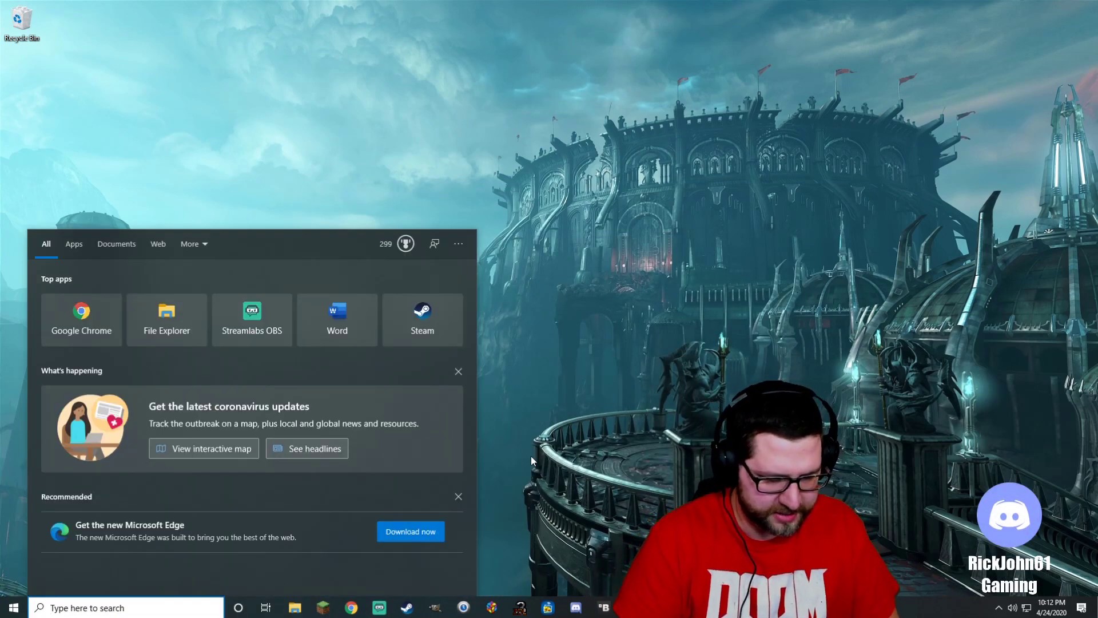
text(%appdata)
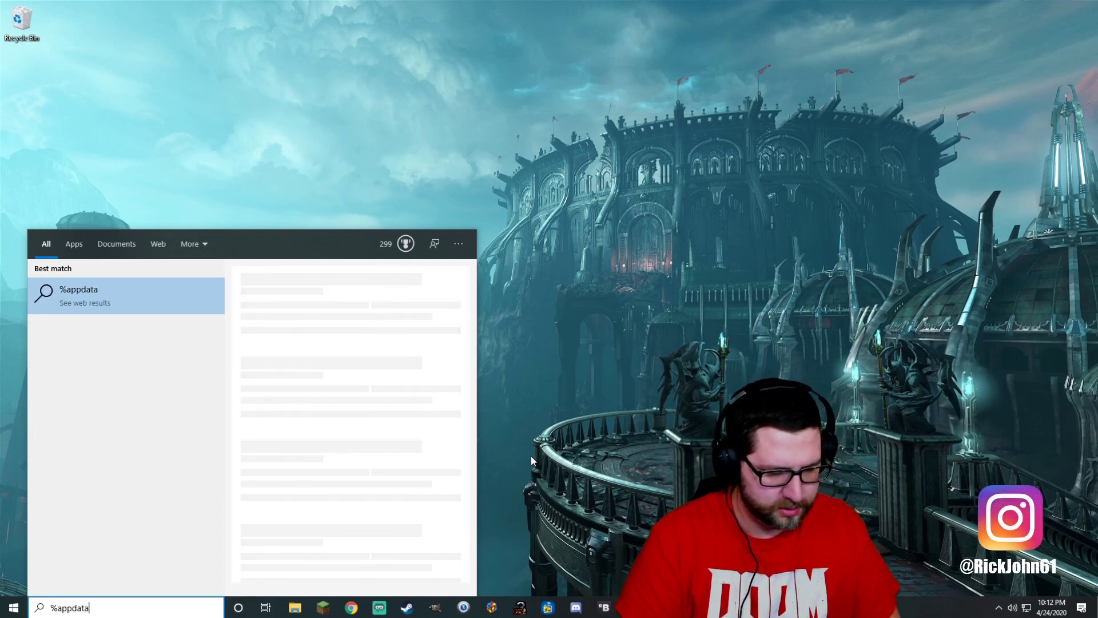
text(%)
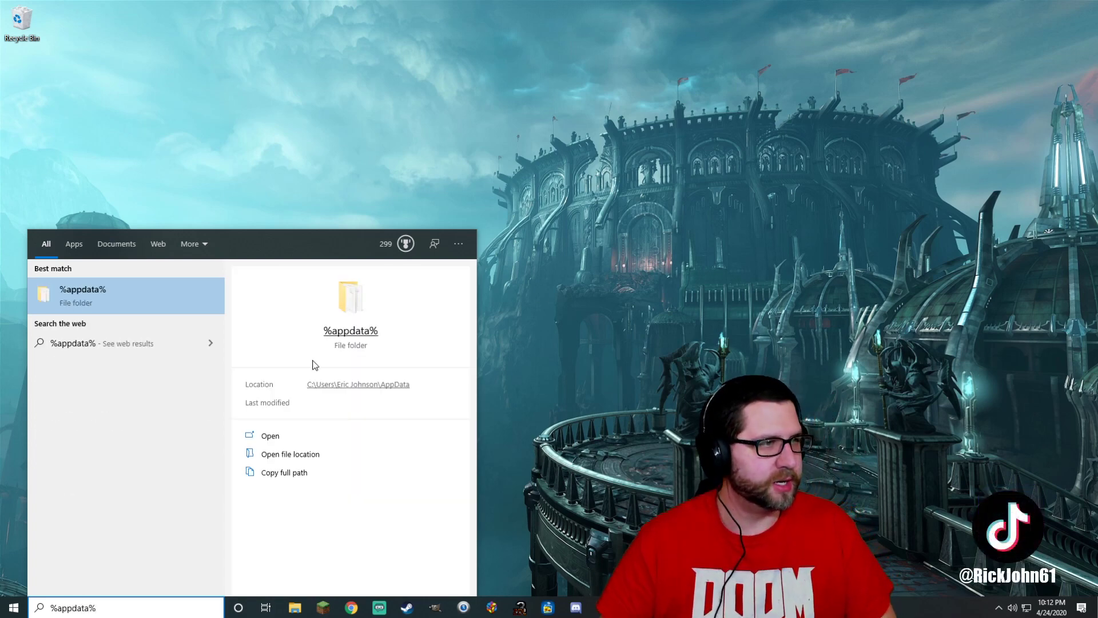
click(351, 331)
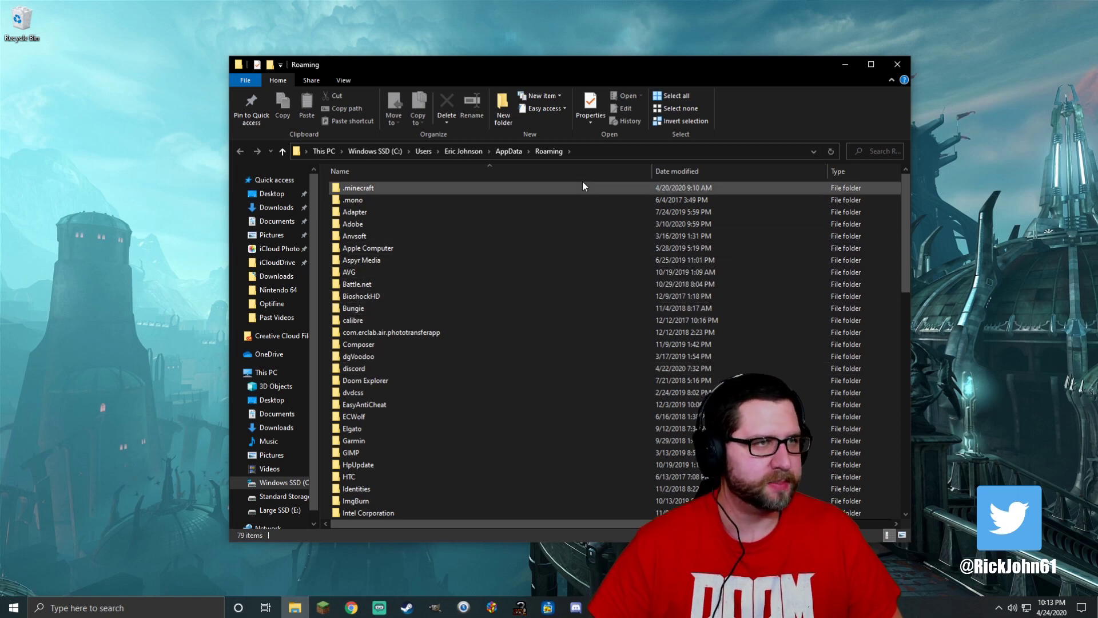
- Go up from Roaming to AppData, then into Local > Packages
click(505, 152)
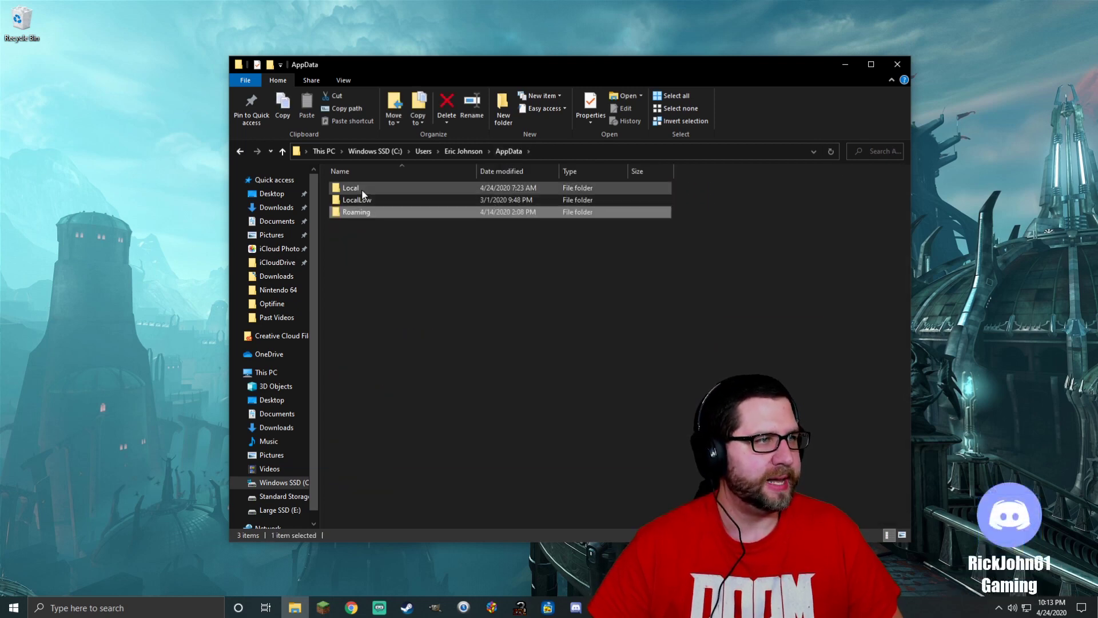
click(361, 189)
double_click(362, 190)
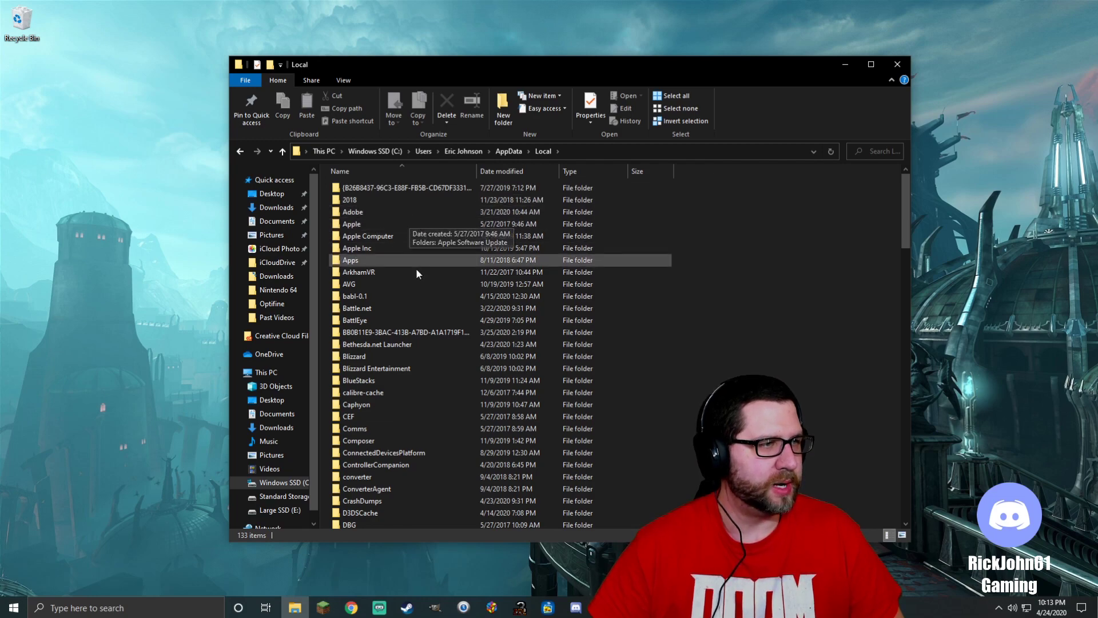
scroll(423, 403, down, 1)
scroll(416, 399, down, 20)
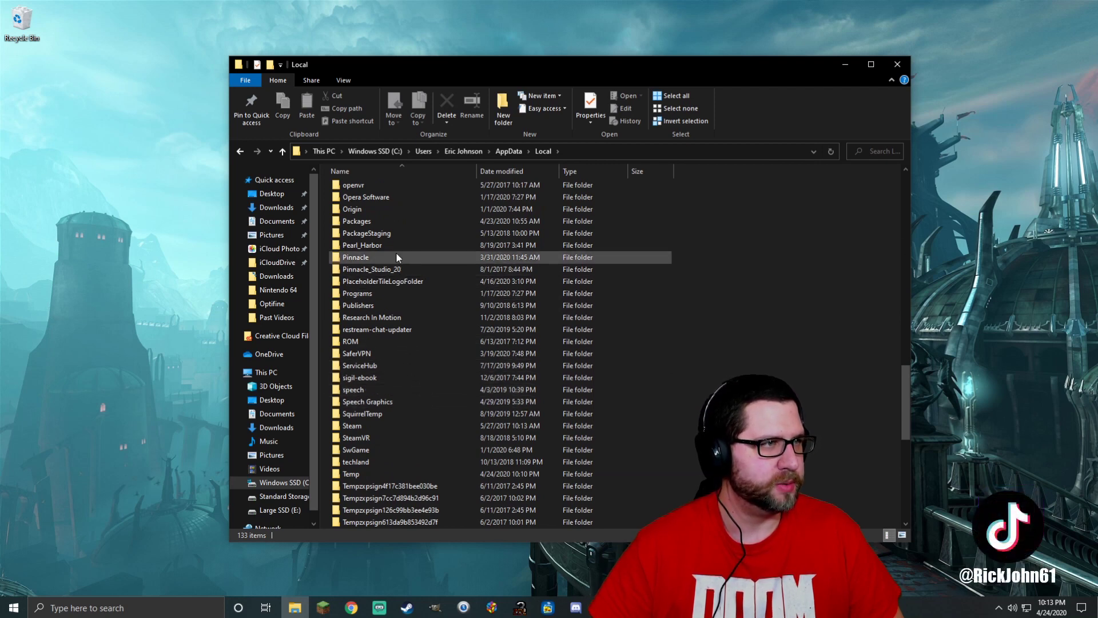
double_click(354, 223)
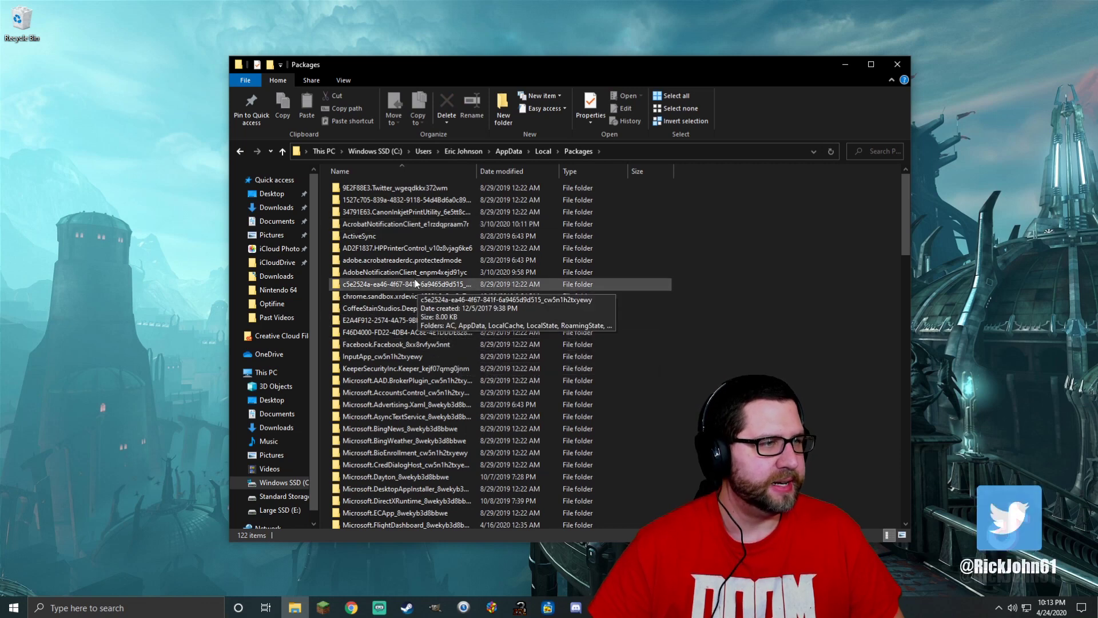
- Open Microsoft.MinecraftUWP_8wekyb3d8bbwe > LocalState > games > com.mojang
scroll(406, 283, down, 4)
scroll(404, 286, down, 2)
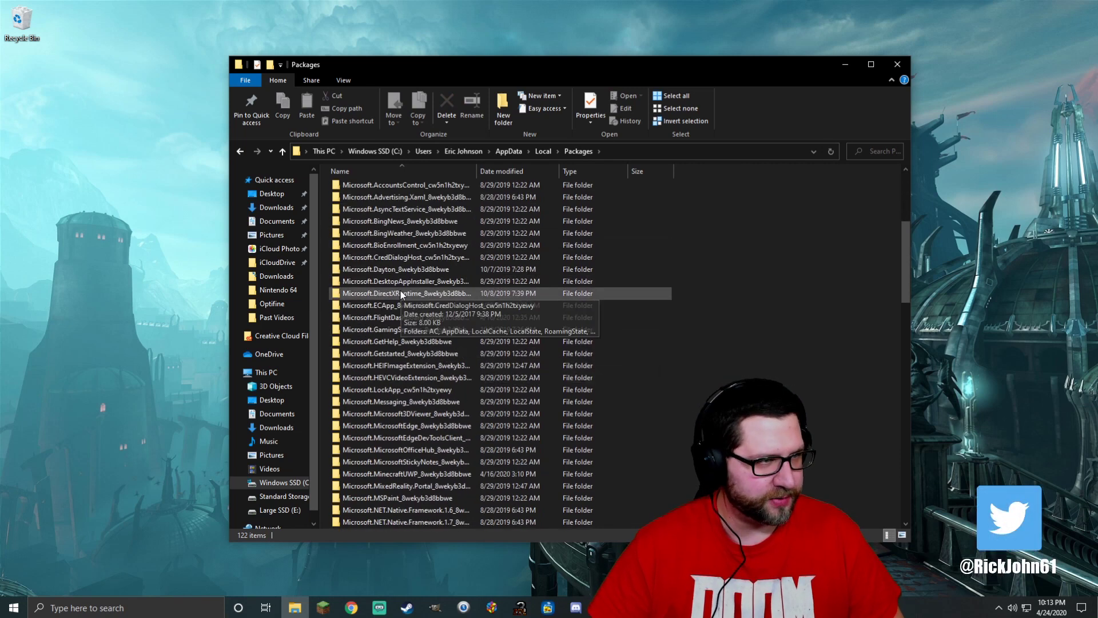
scroll(392, 426, down, 1)
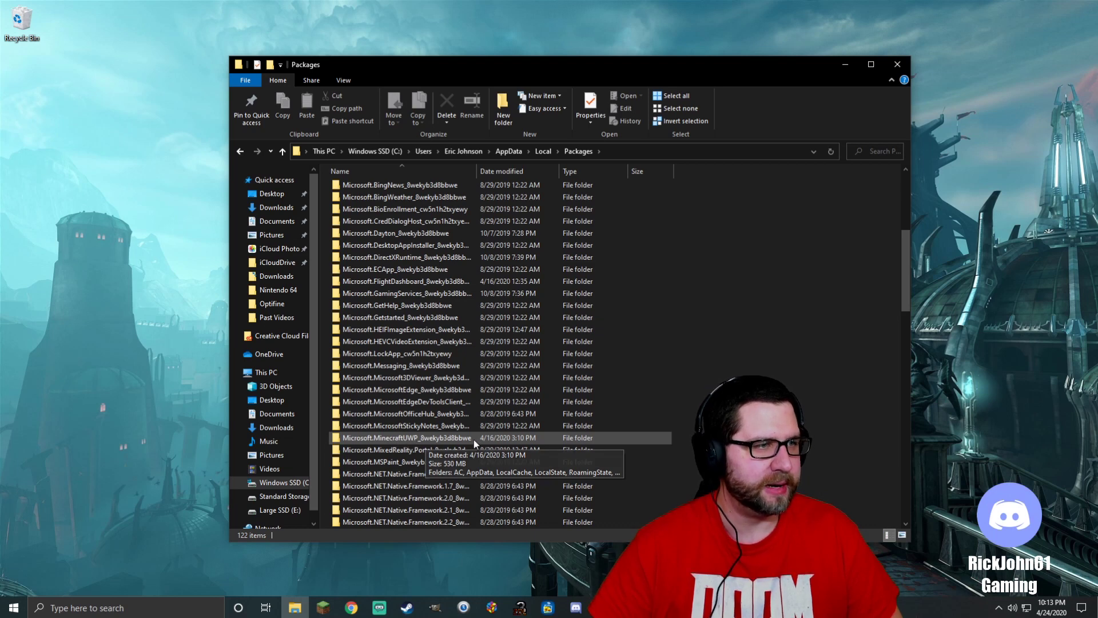
click(388, 442)
double_click(388, 439)
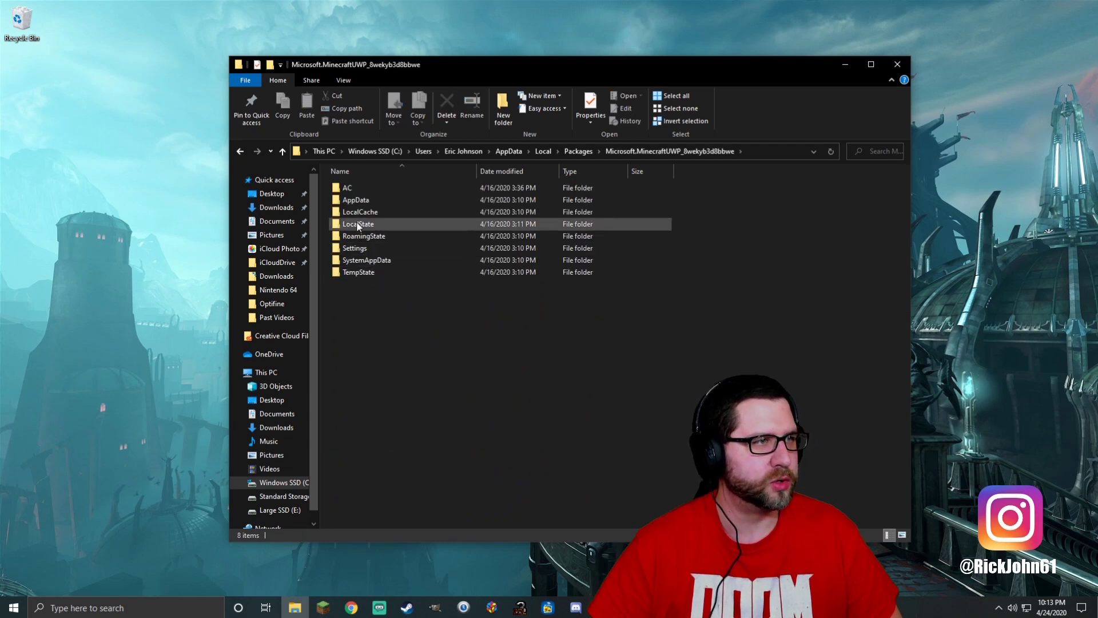
click(377, 228)
double_click(377, 228)
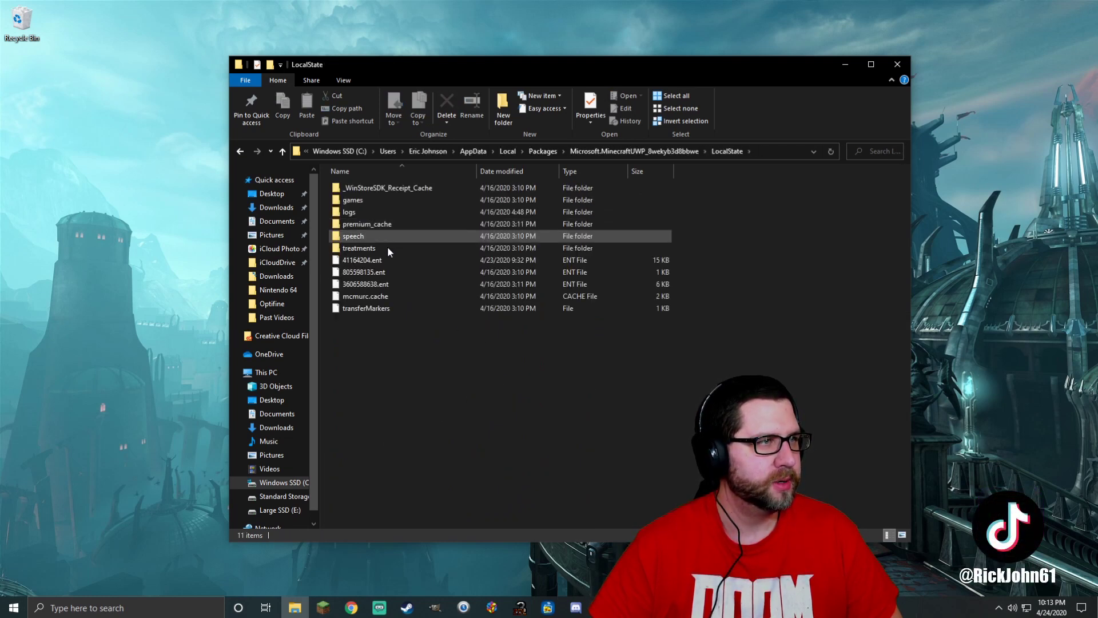
double_click(360, 200)
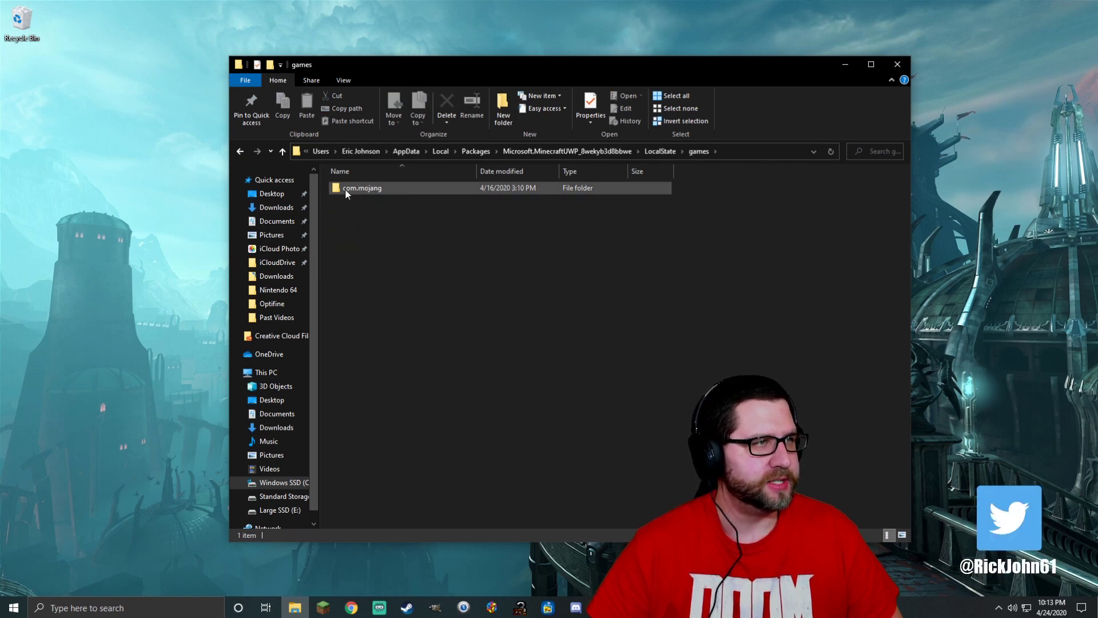
click(375, 191)
double_click(377, 191)
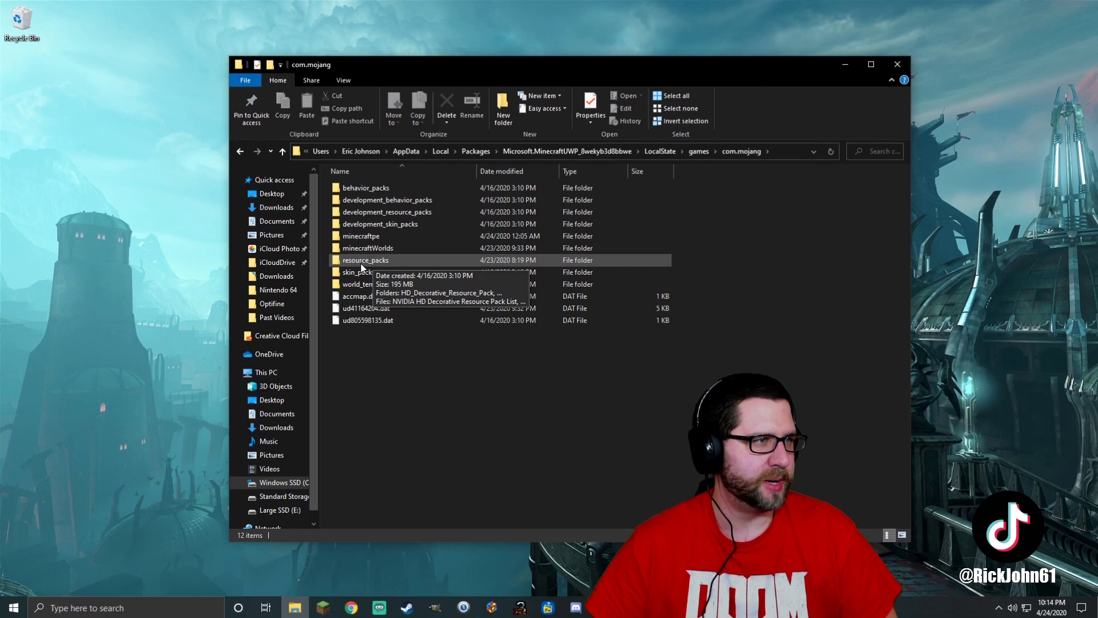
- Open the resource_packs folder to view the four installed pack folders
double_click(364, 262)
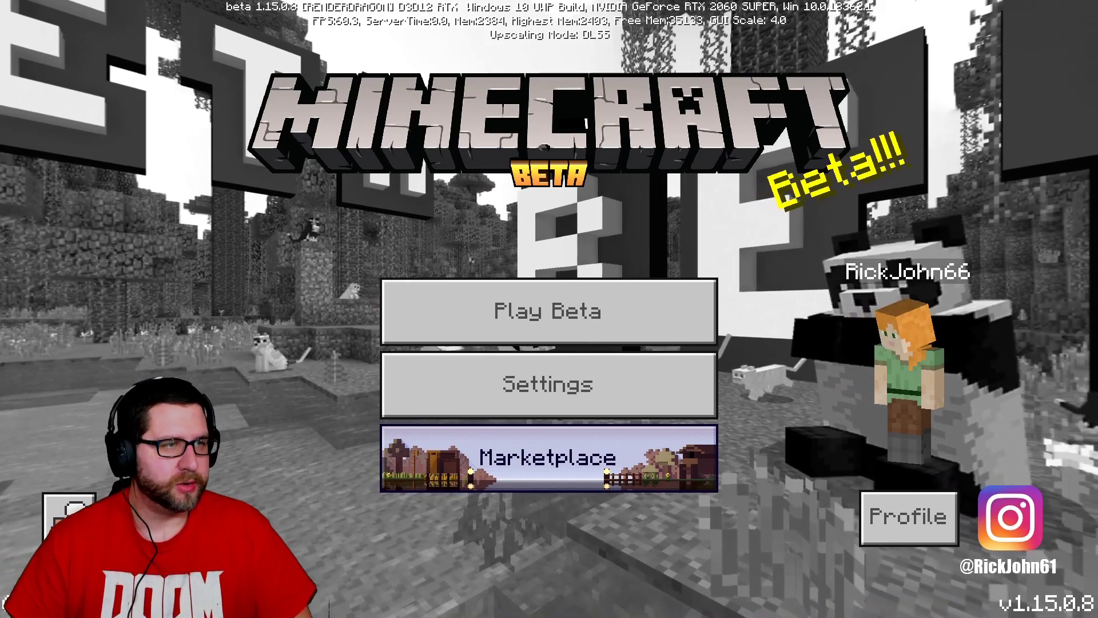
- Go from the main menu to Settings > Global Resources
key(Up)
key(Up)
key(Return)
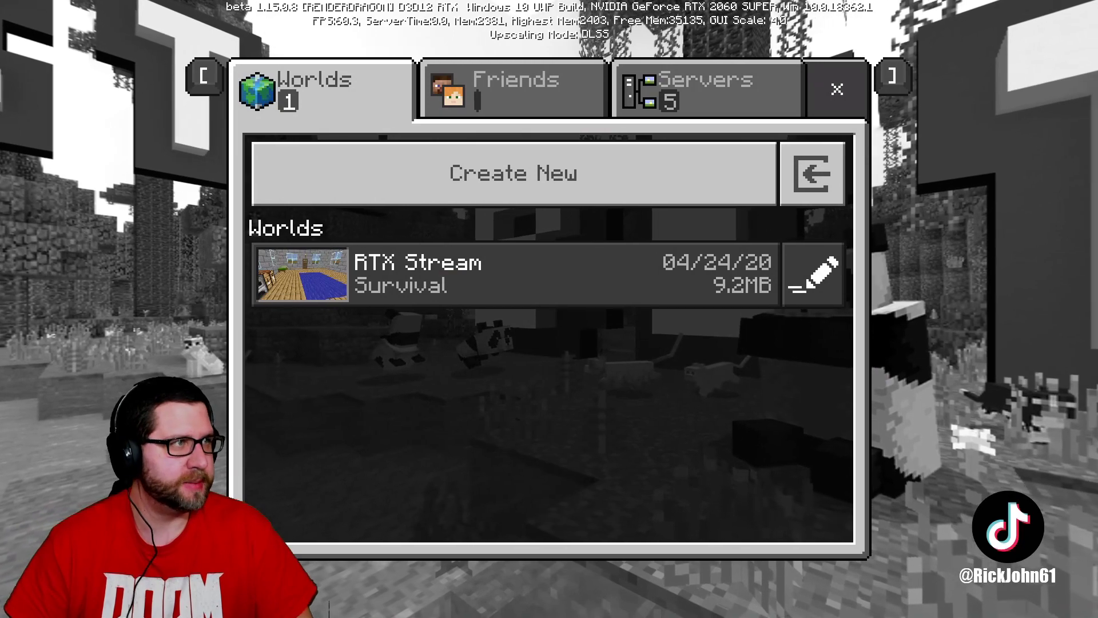
key(Escape)
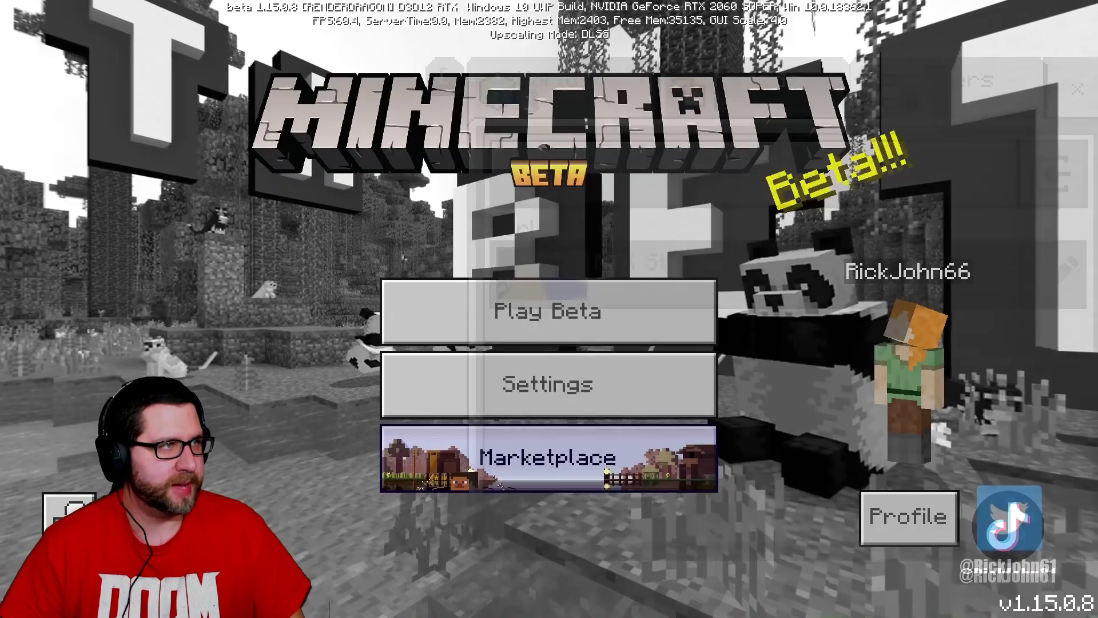
key(Return)
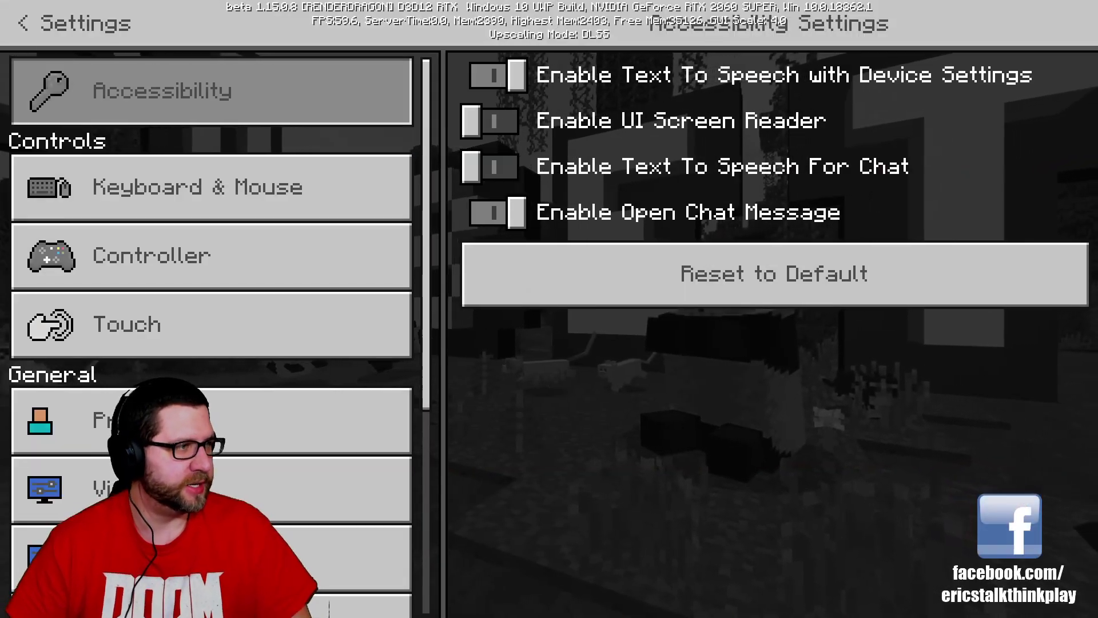
key(Down)
key(Down)
key(Down)
key(Down)
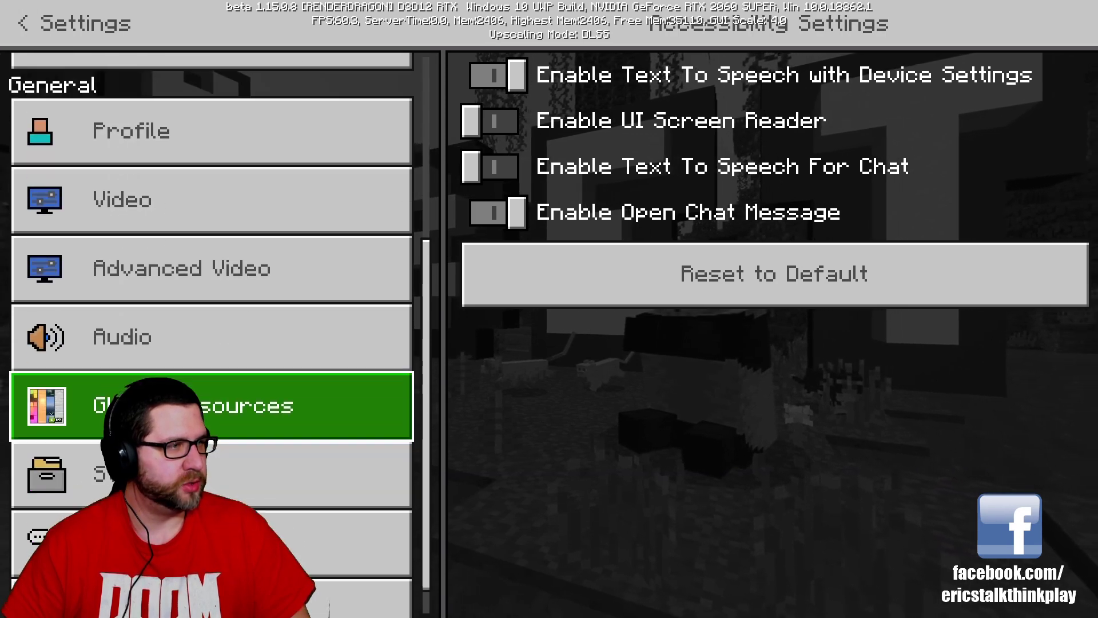
key(Return)
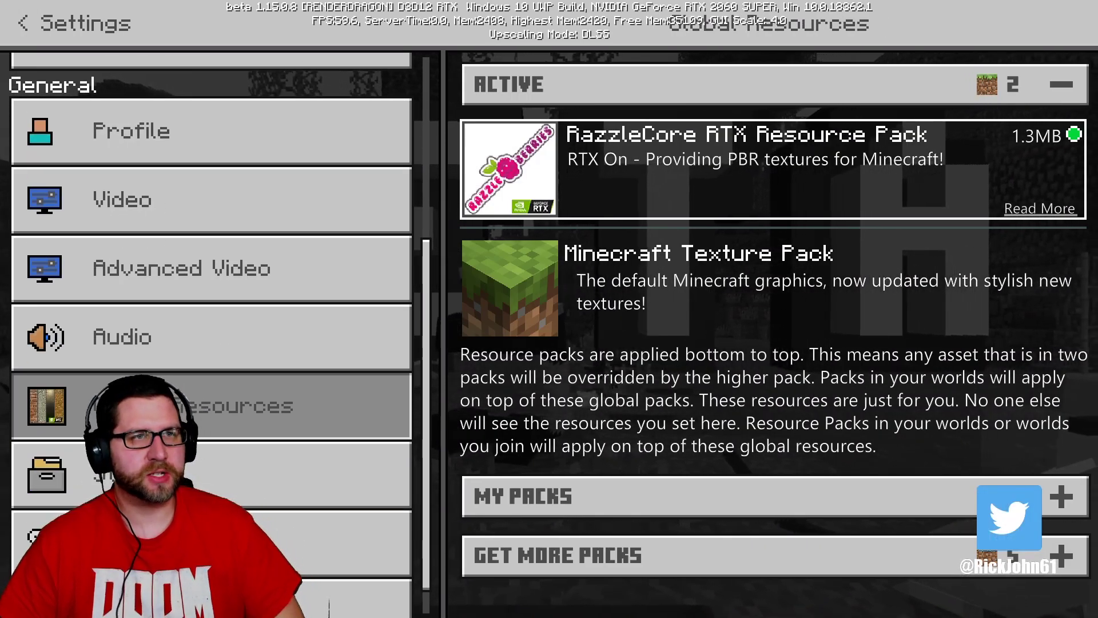
- Deactivate RazzleCore and browse My Packs: Muddle RTX Edition, NVIDIA HD Decorative and Foundational
key(Return)
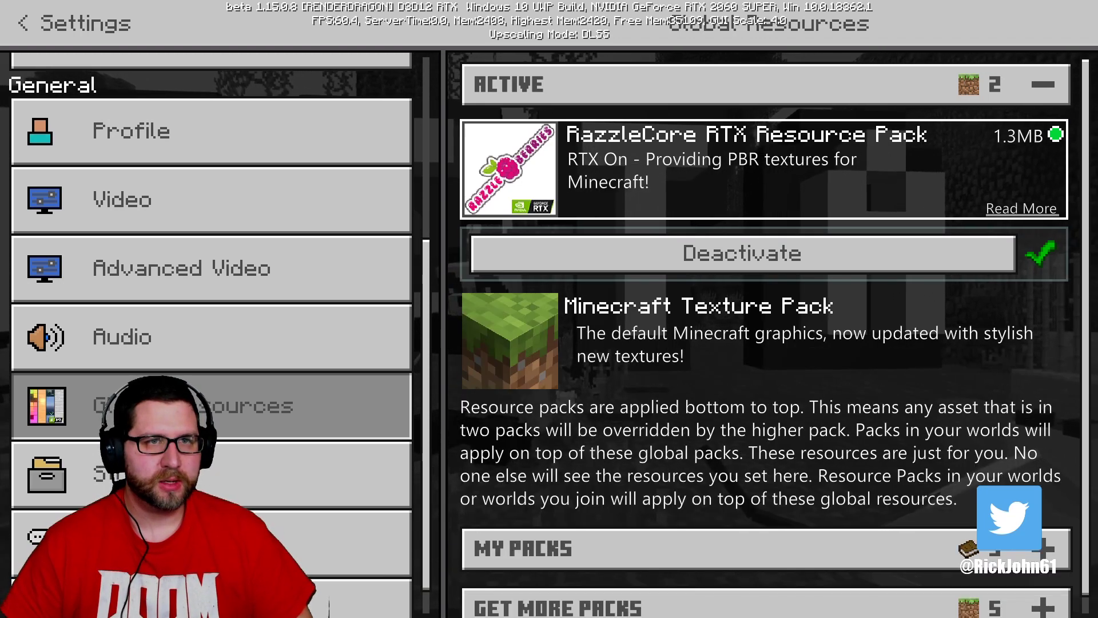
key(Return)
key(Down)
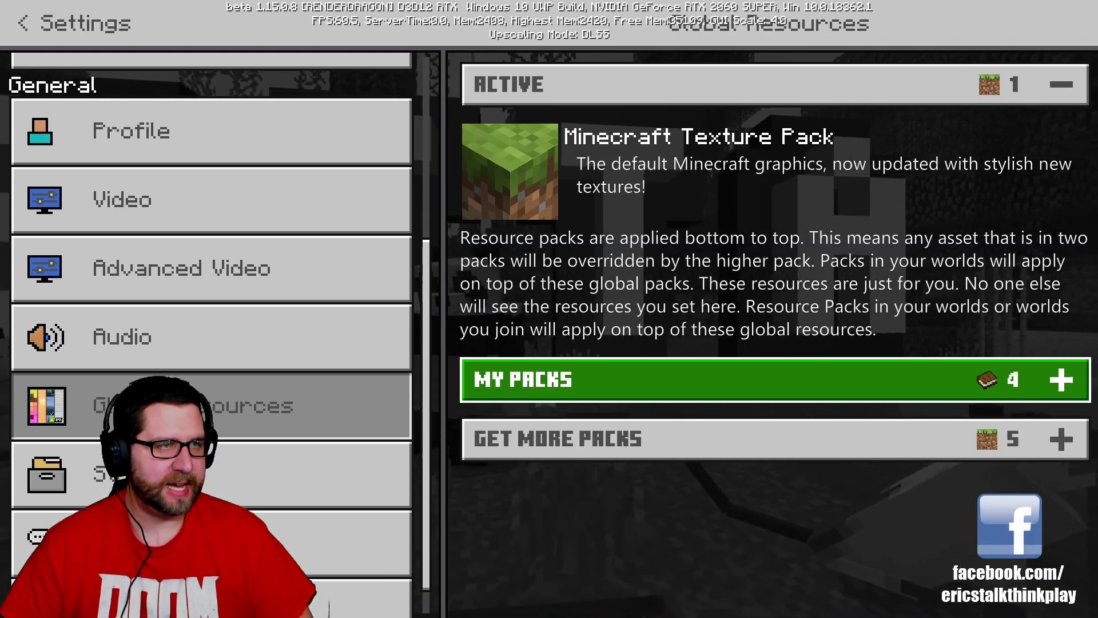
key(Return)
key(Down)
key(Down)
key(Up)
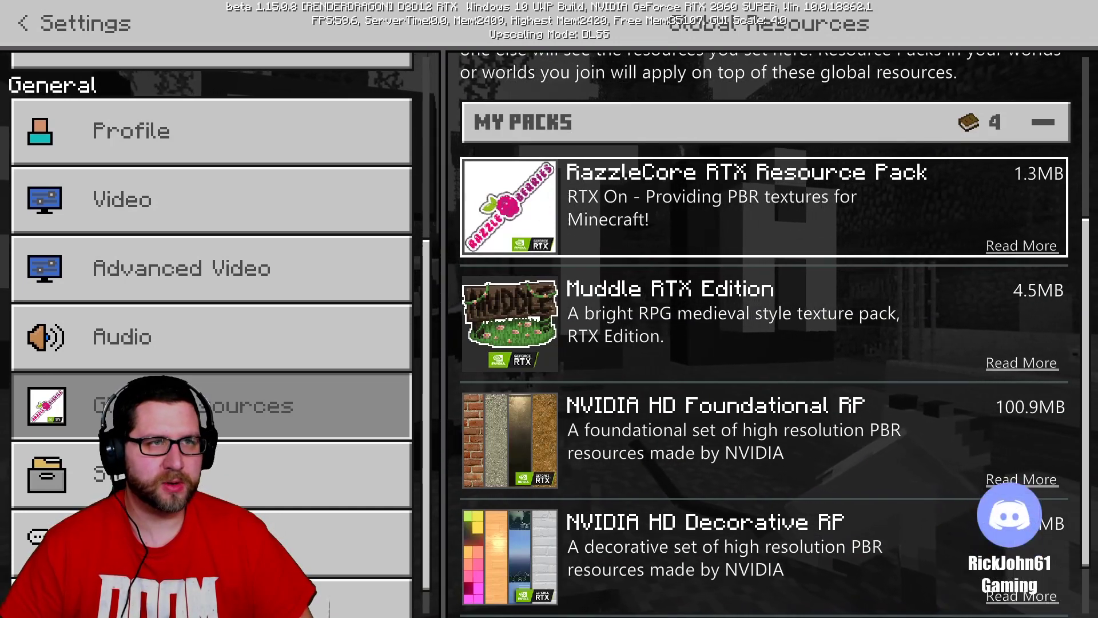
key(Down)
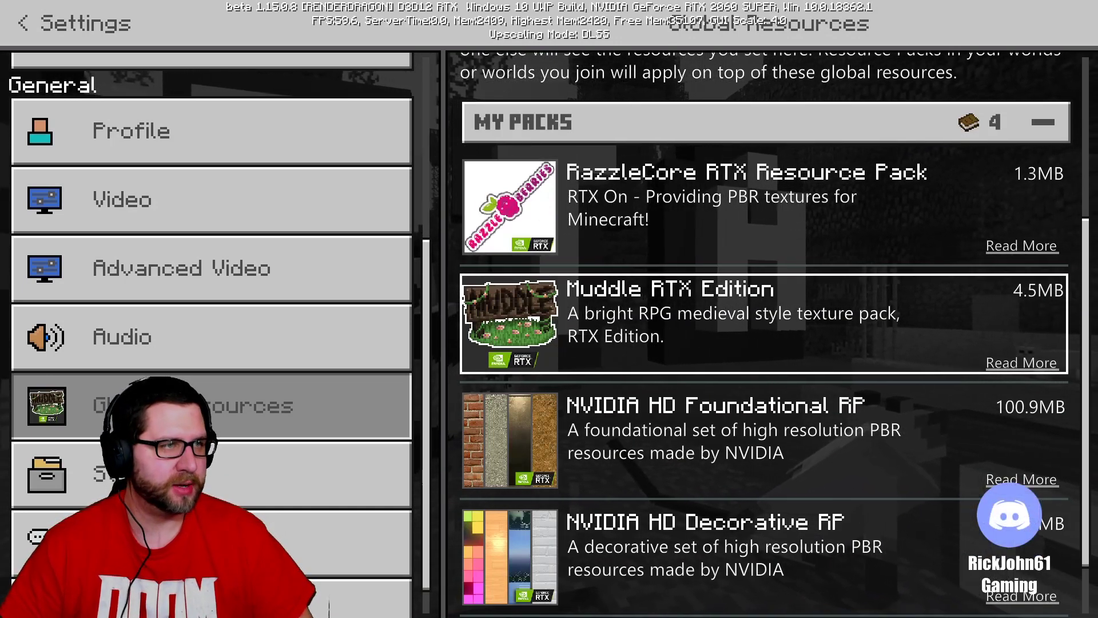
key(Down)
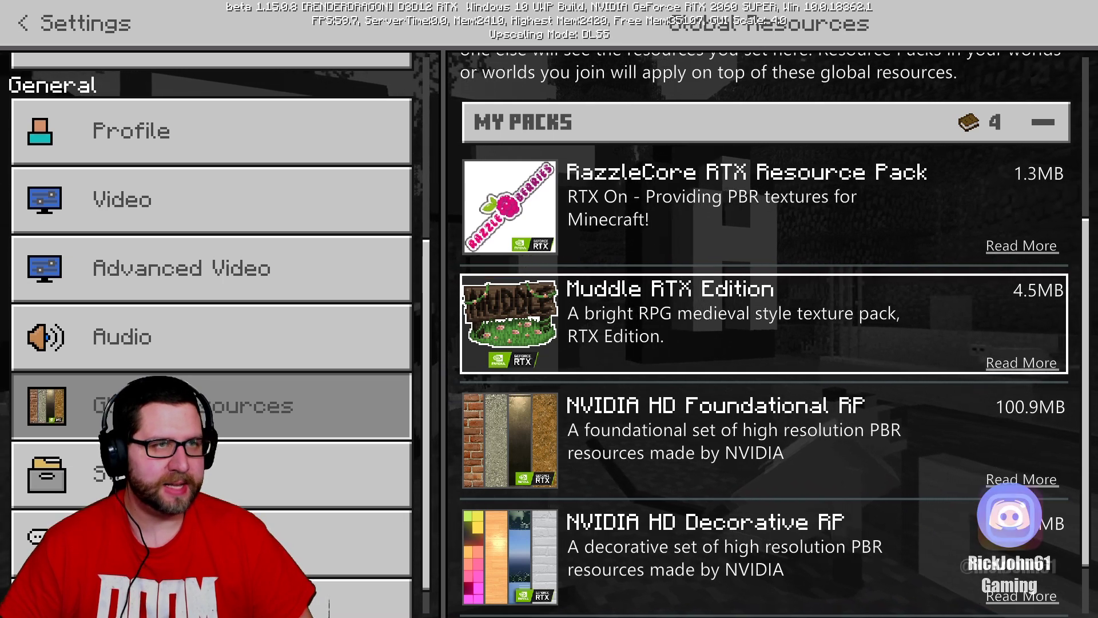
key(Up)
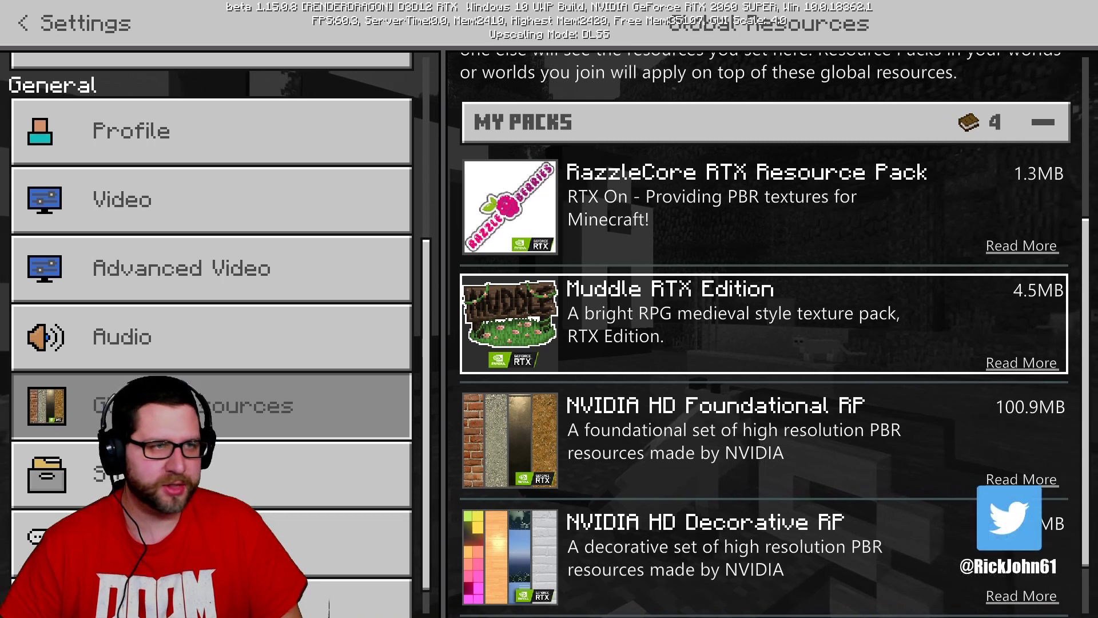
scroll(765, 343, down, 1)
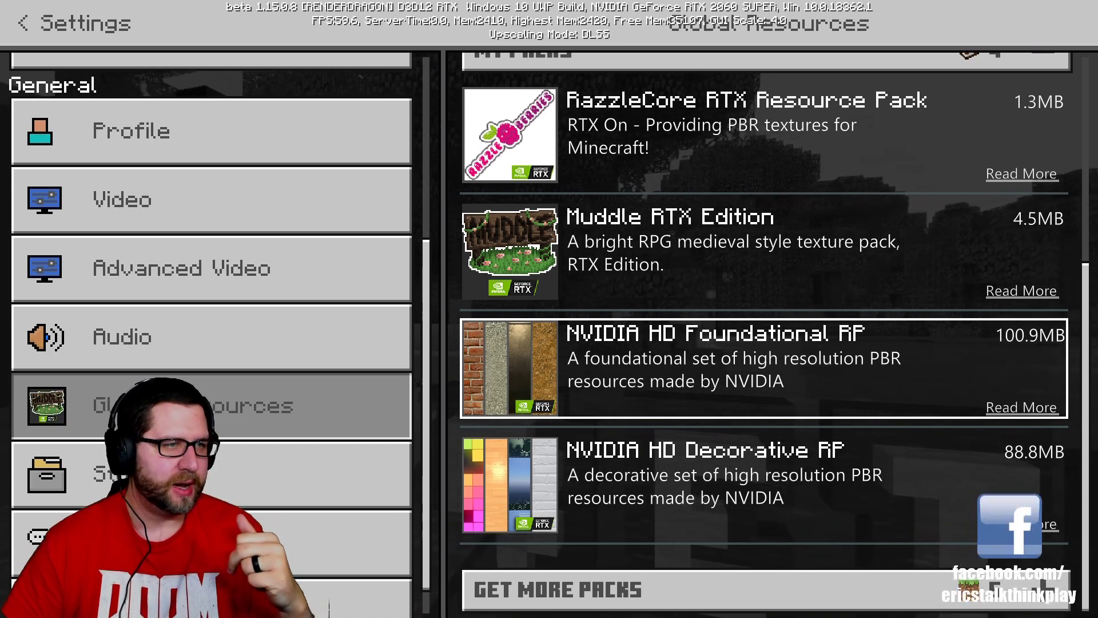
click(764, 485)
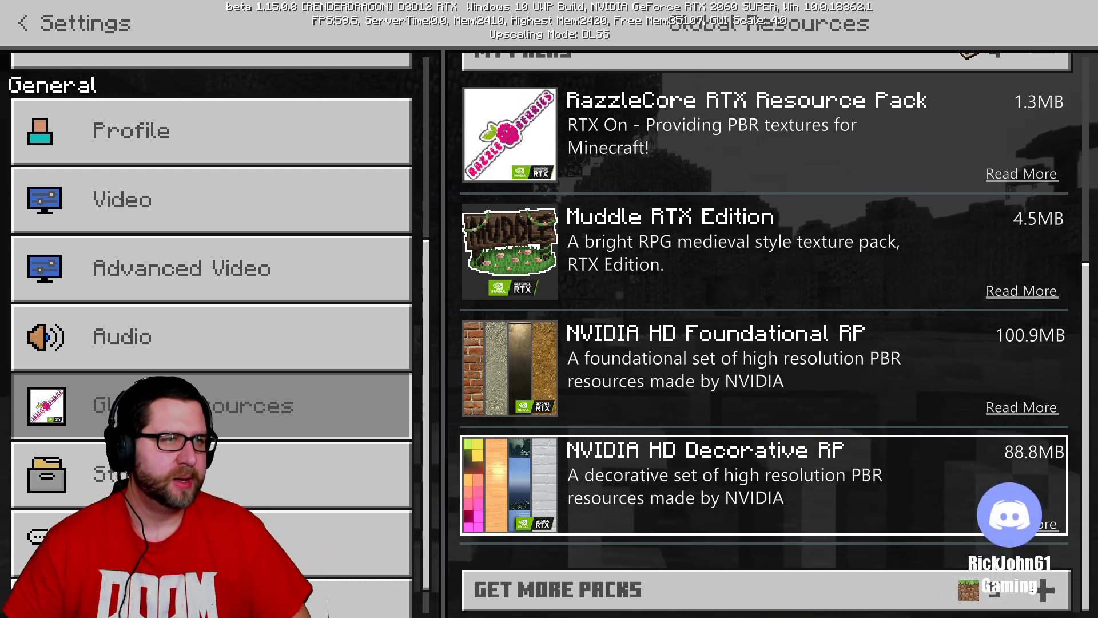
click(764, 369)
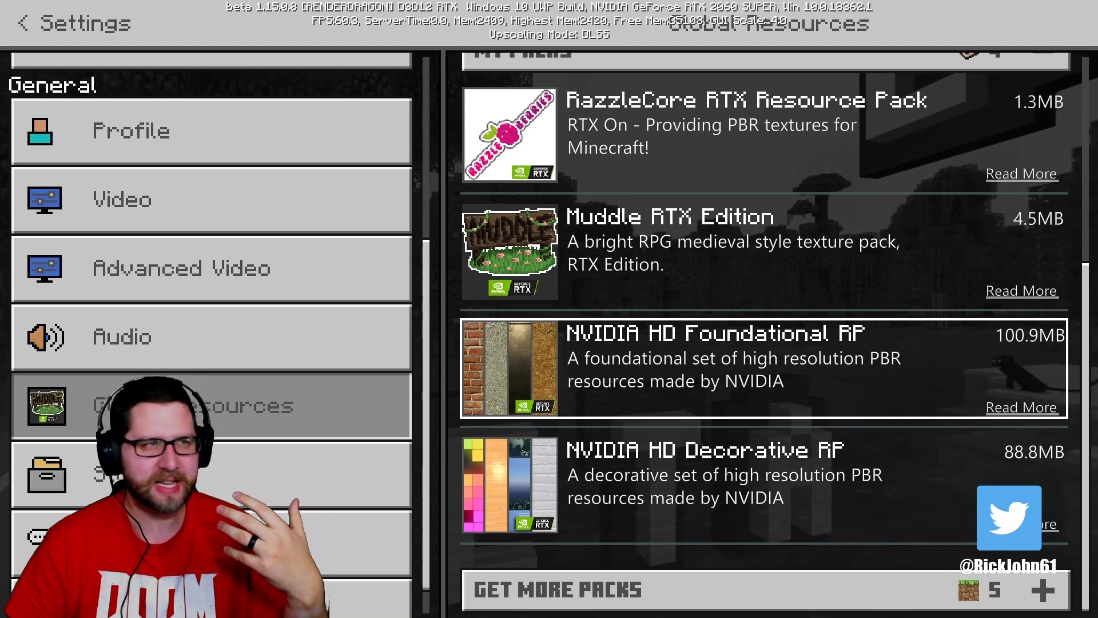
- Activate the RazzleCore RTX Resource Pack and return to the main menu
key(Up)
key(Up)
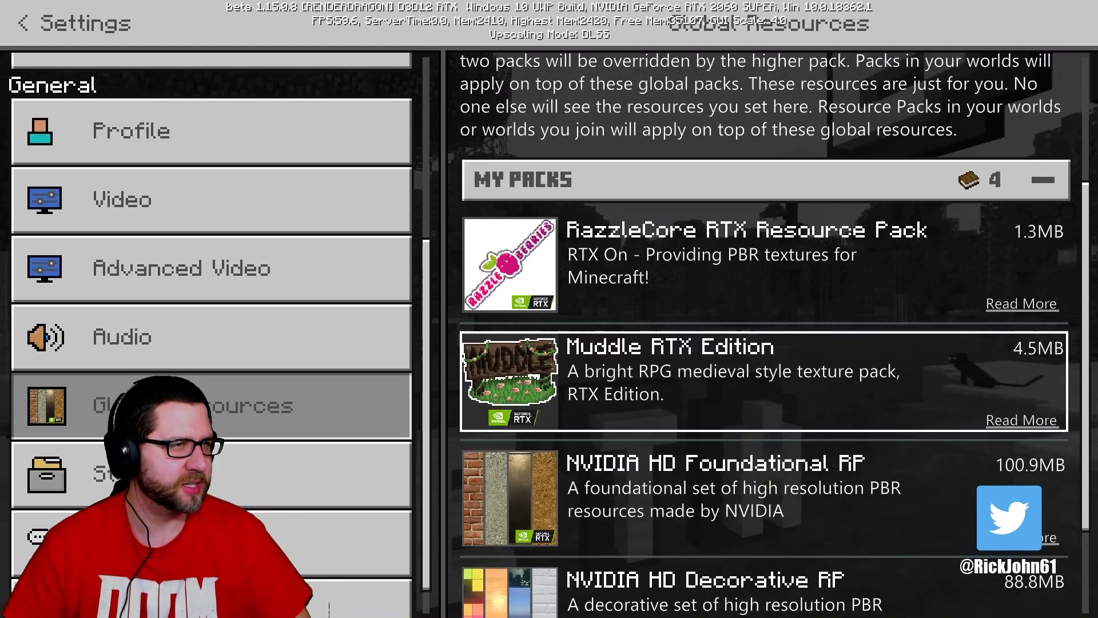
key(Return)
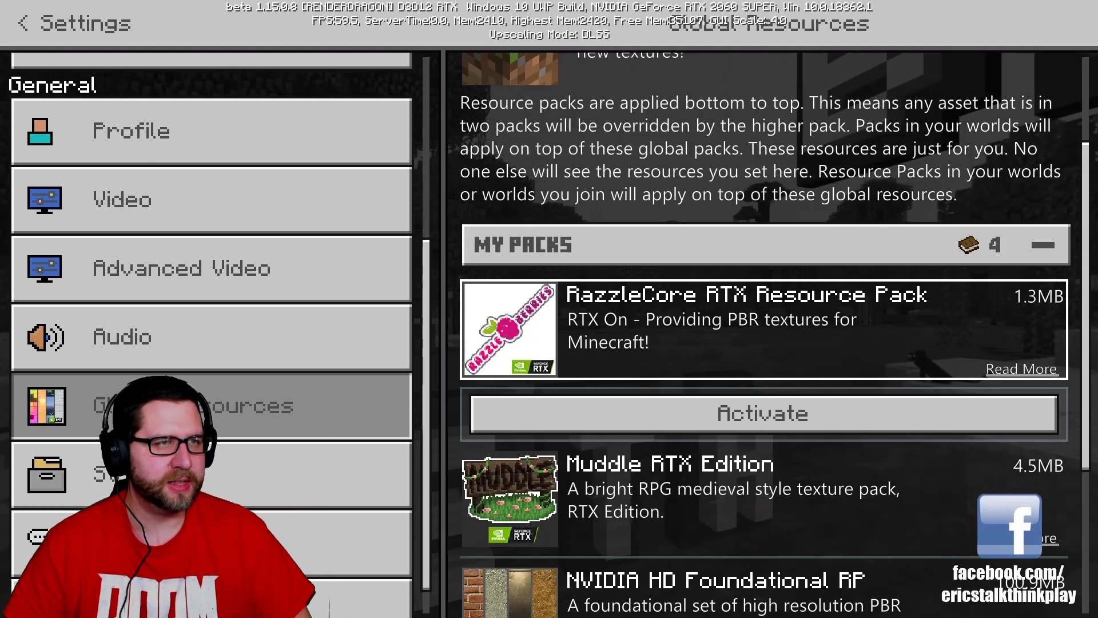
key(Down)
key(Return)
key(Up)
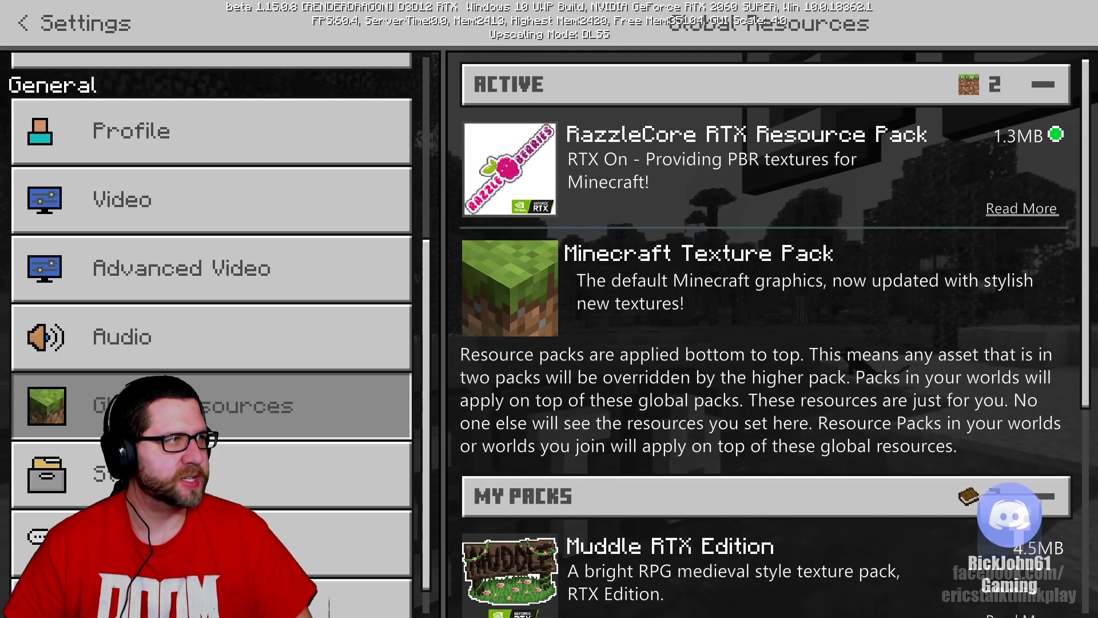
key(Escape)
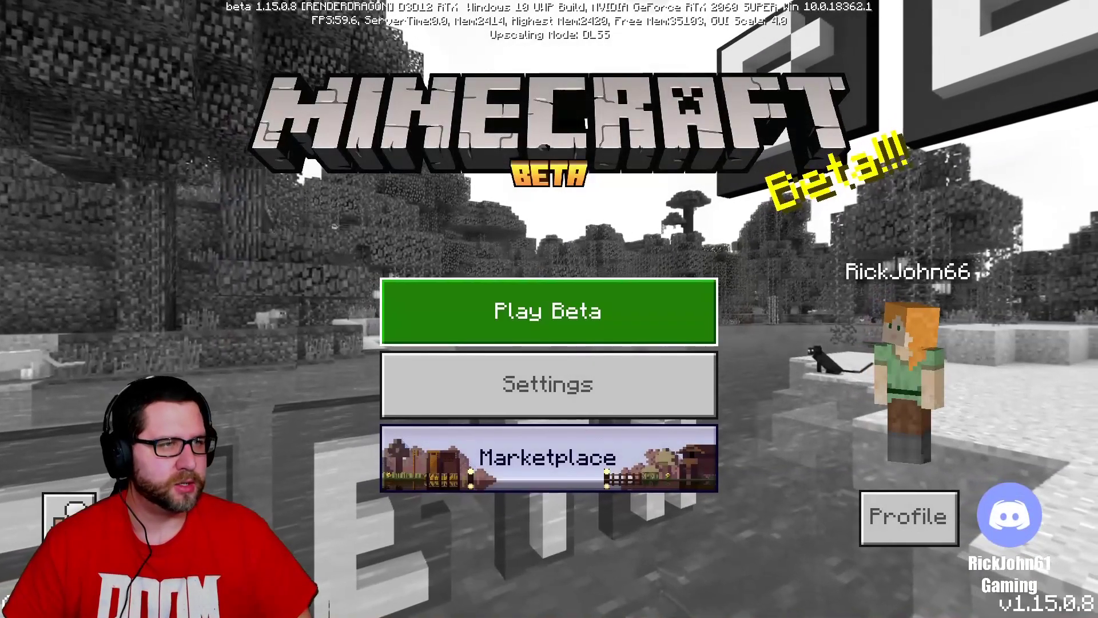
- Load the RTX Stream world from the Play Beta worlds list
key(Return)
key(Down)
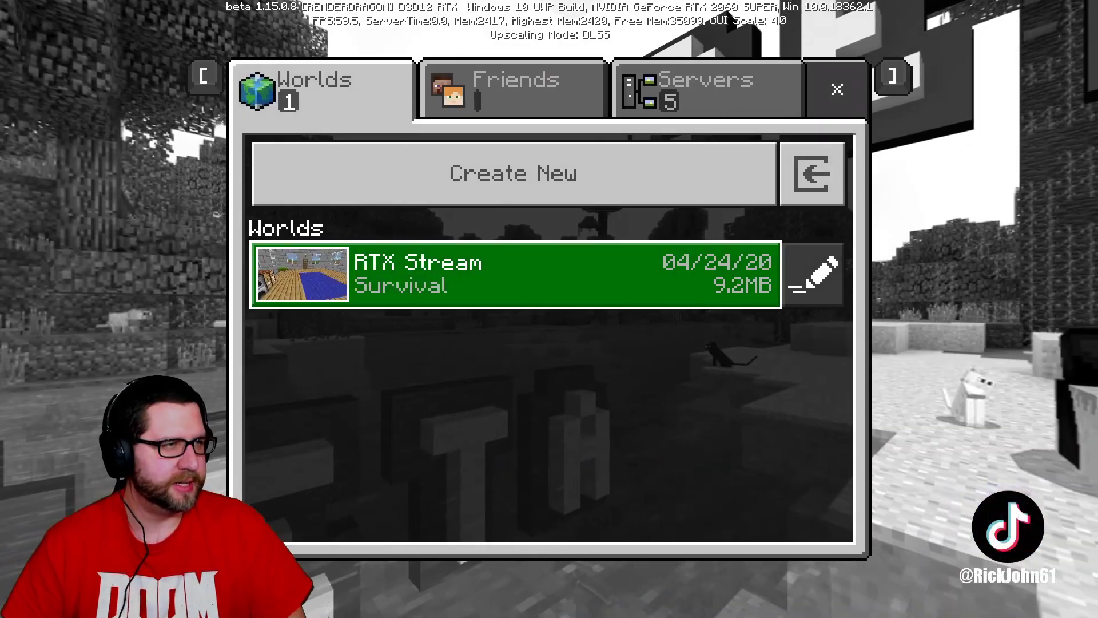
key(Return)
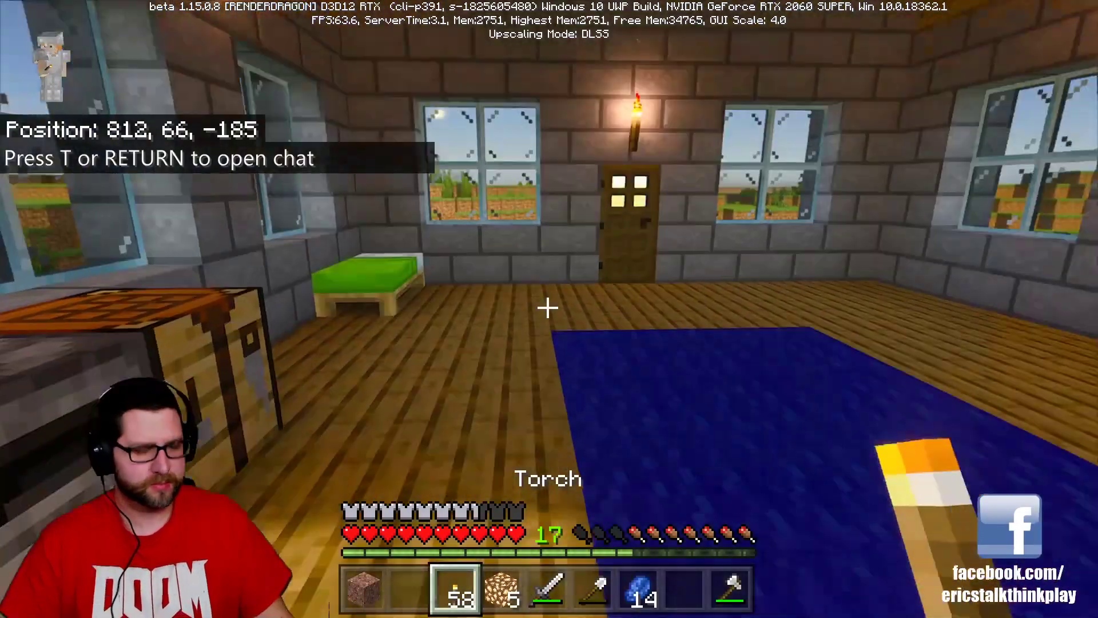
- Walk out the house door into the sunlit field, looking up at the sun
mouse_move(548, 307)
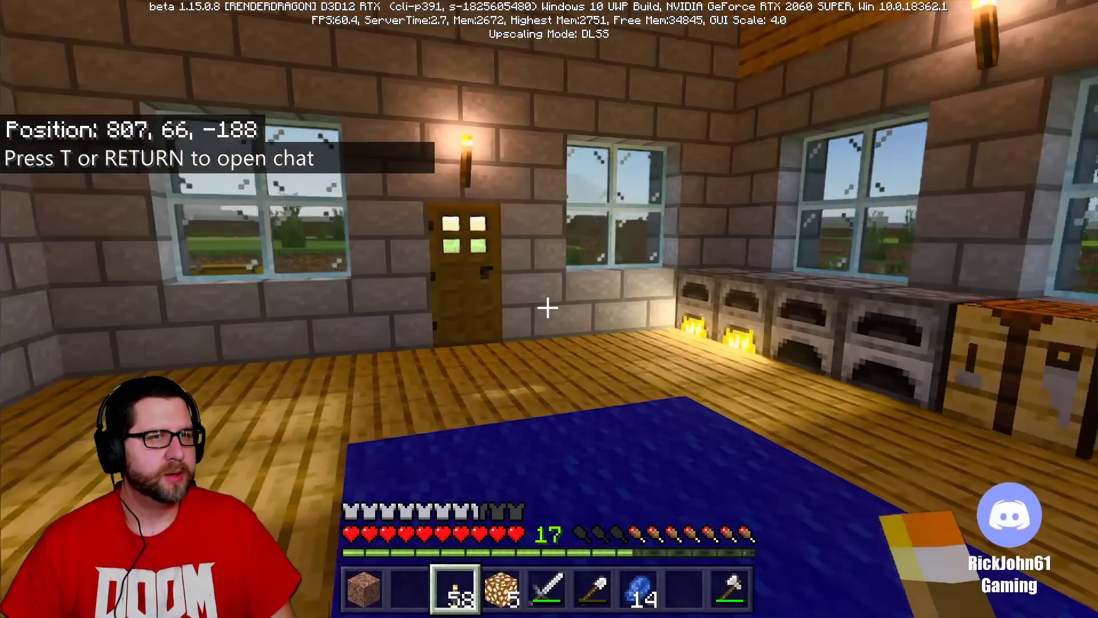
key(w)
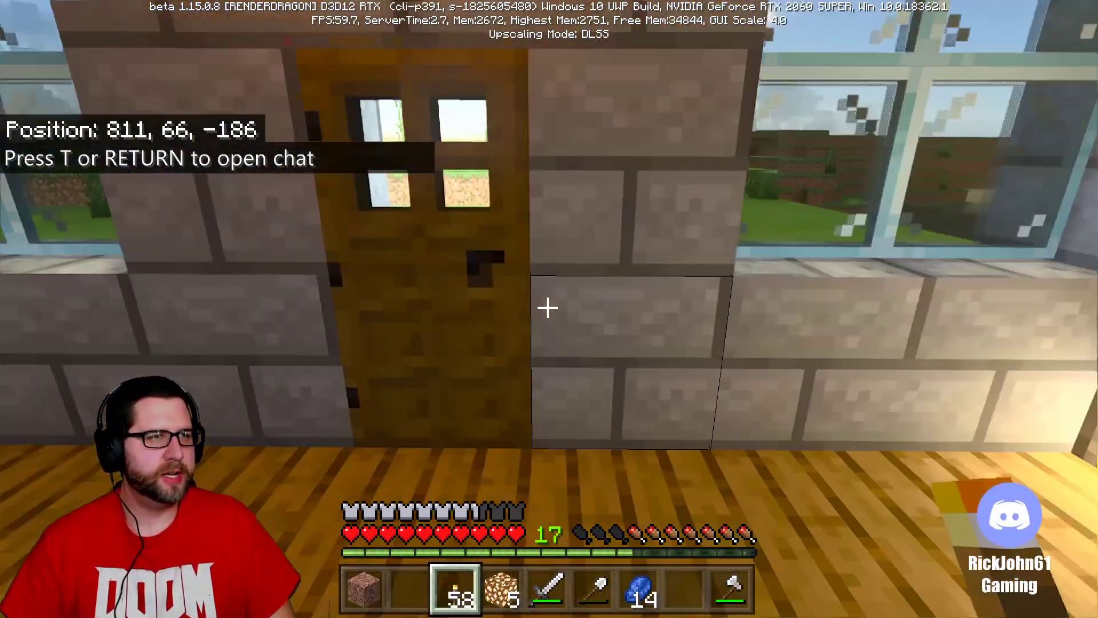
right_click(549, 308)
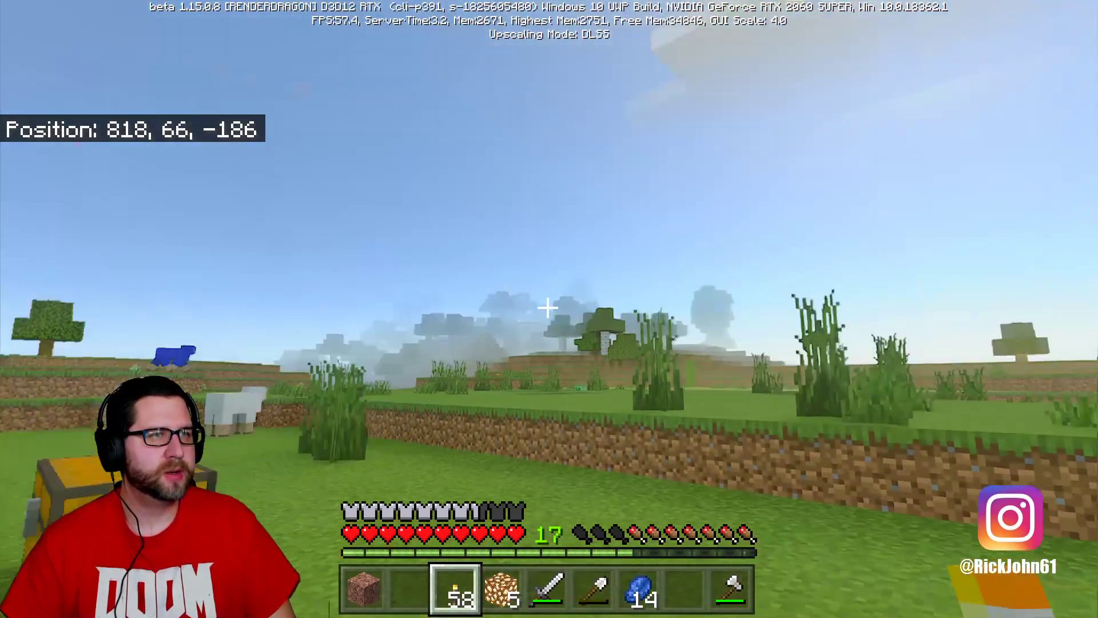
key(w)
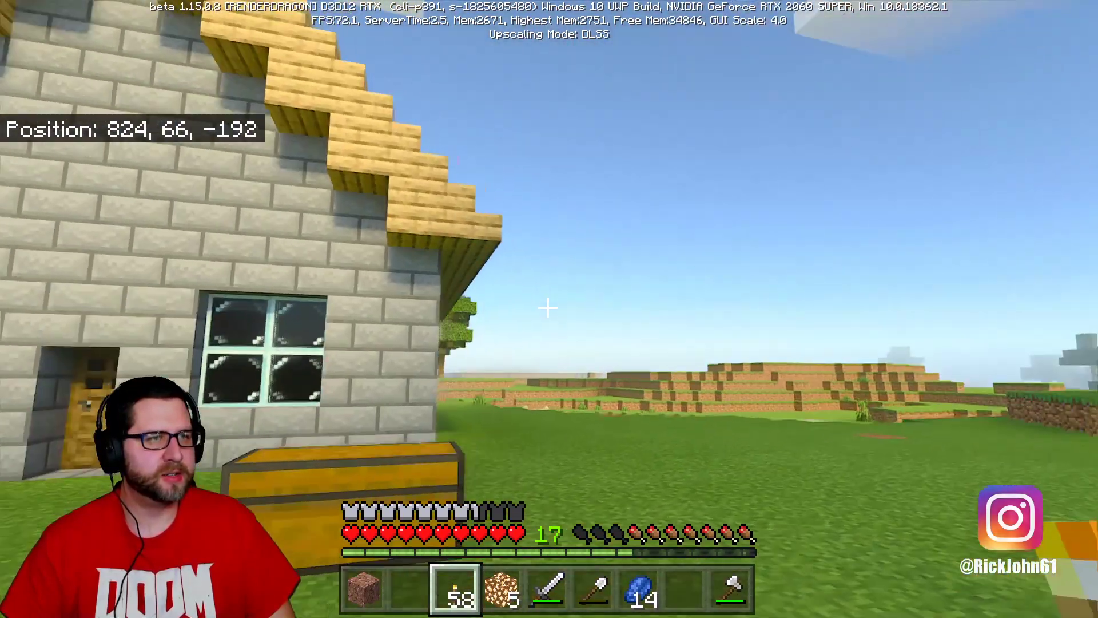
key(w)
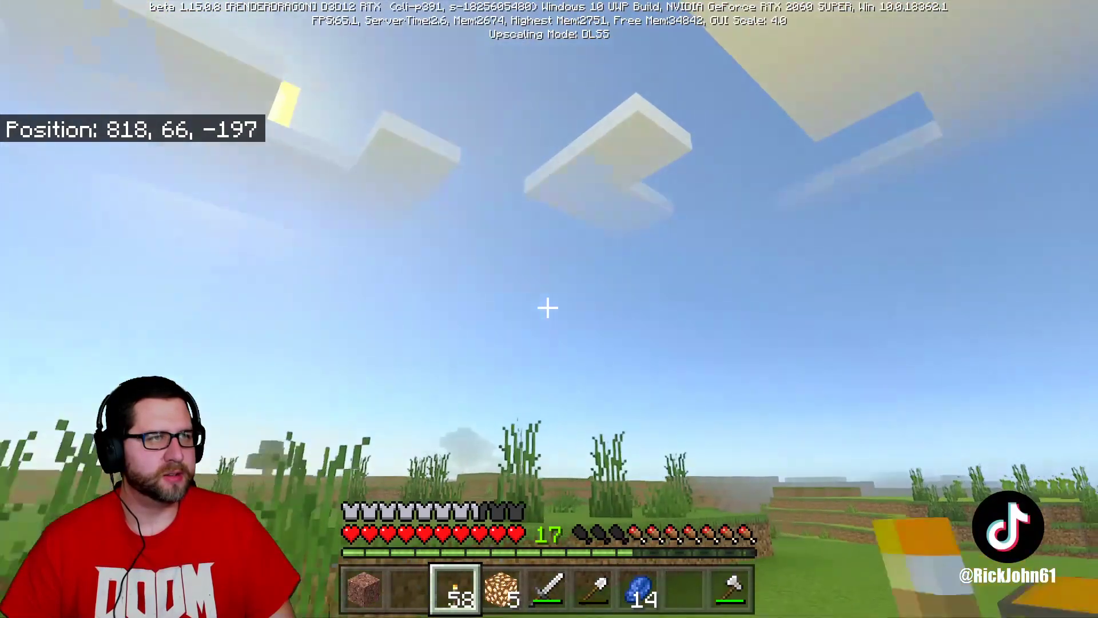
key(w)
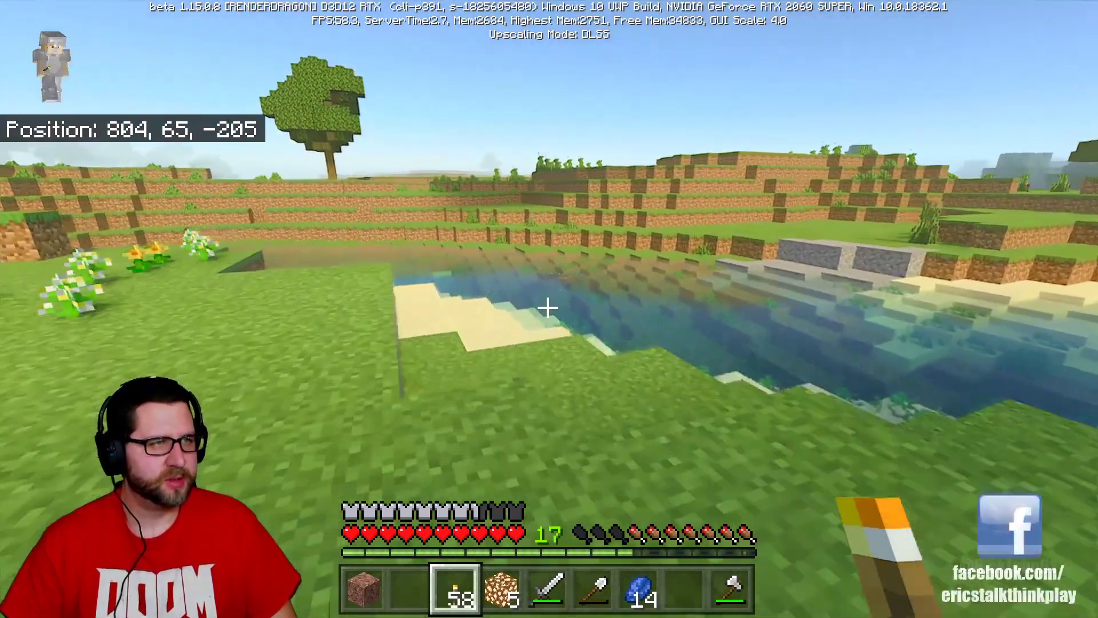
- Swim underwater in the pond, view sunlight through the water, then resurface and cross the grassland
key(w)
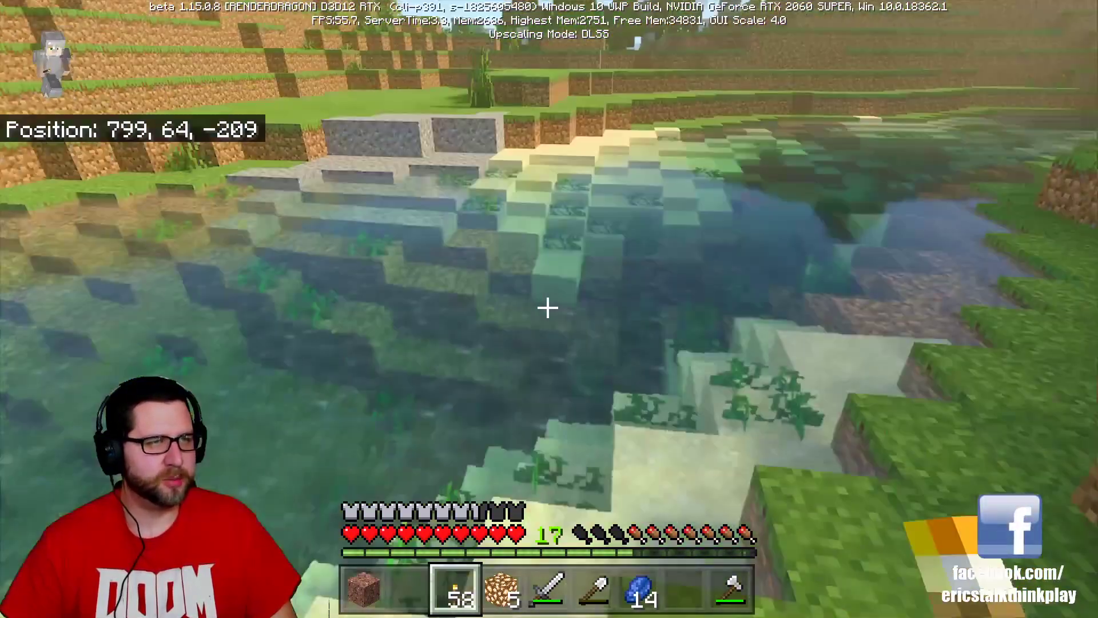
key(w)
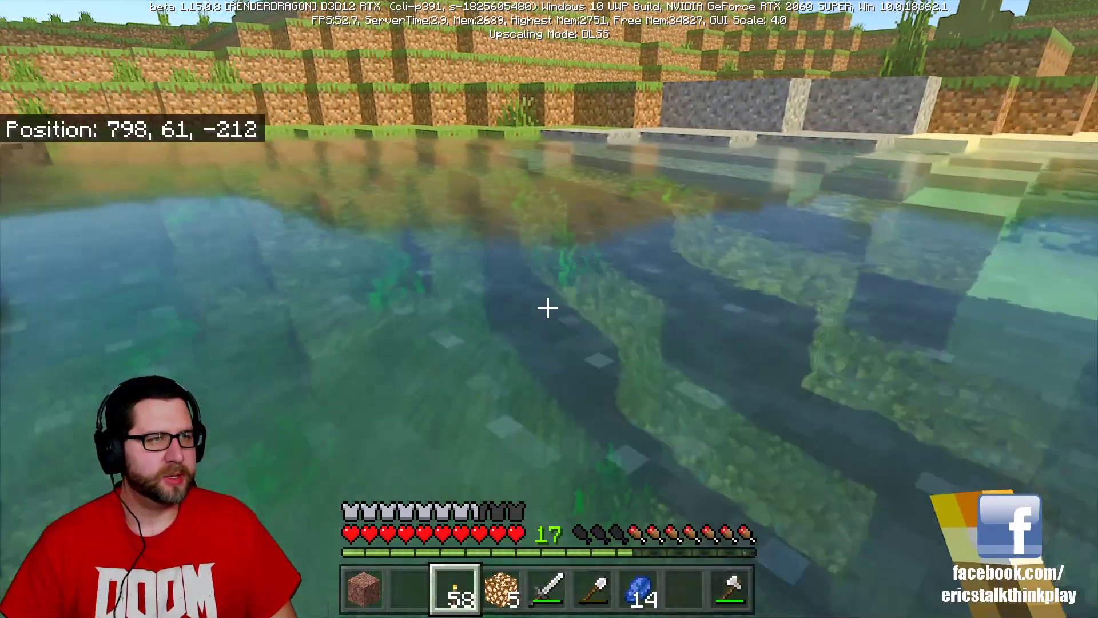
key(w)
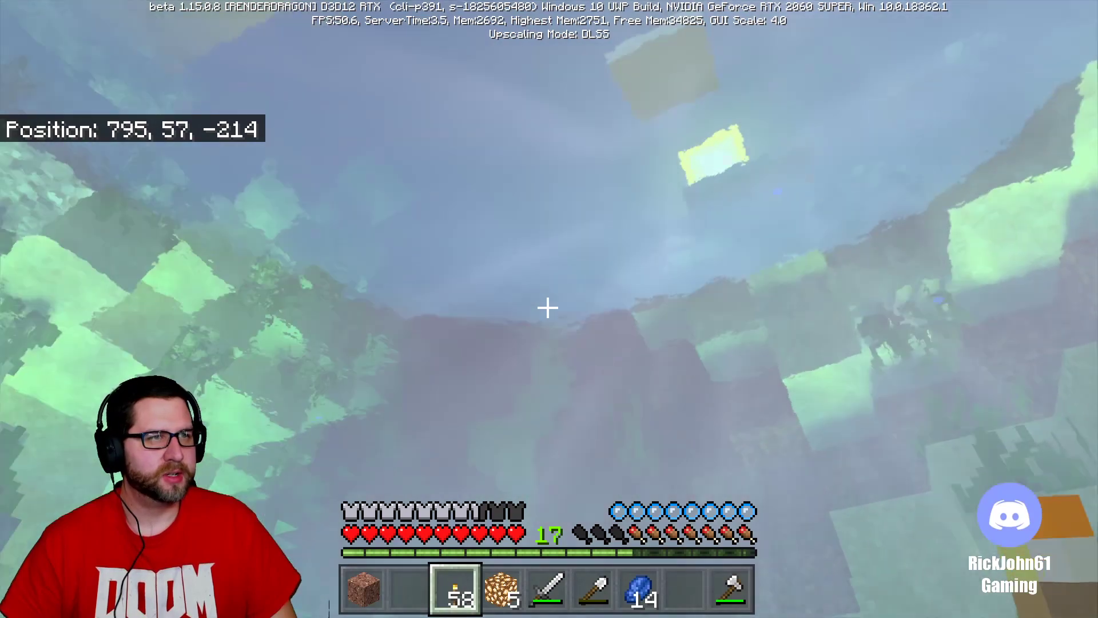
key(w)
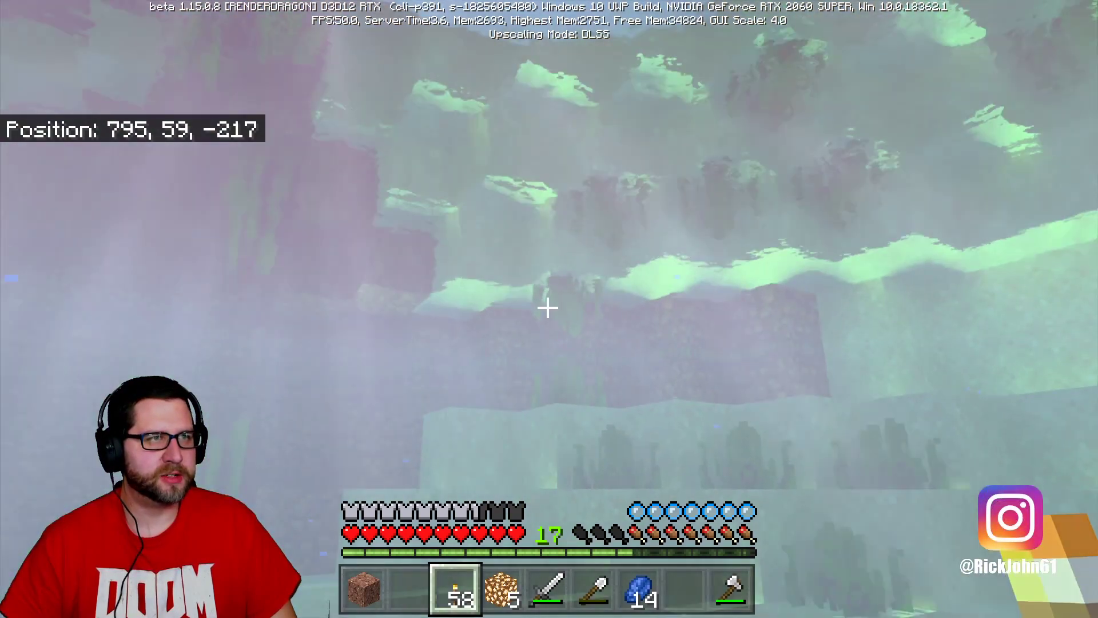
key(space)
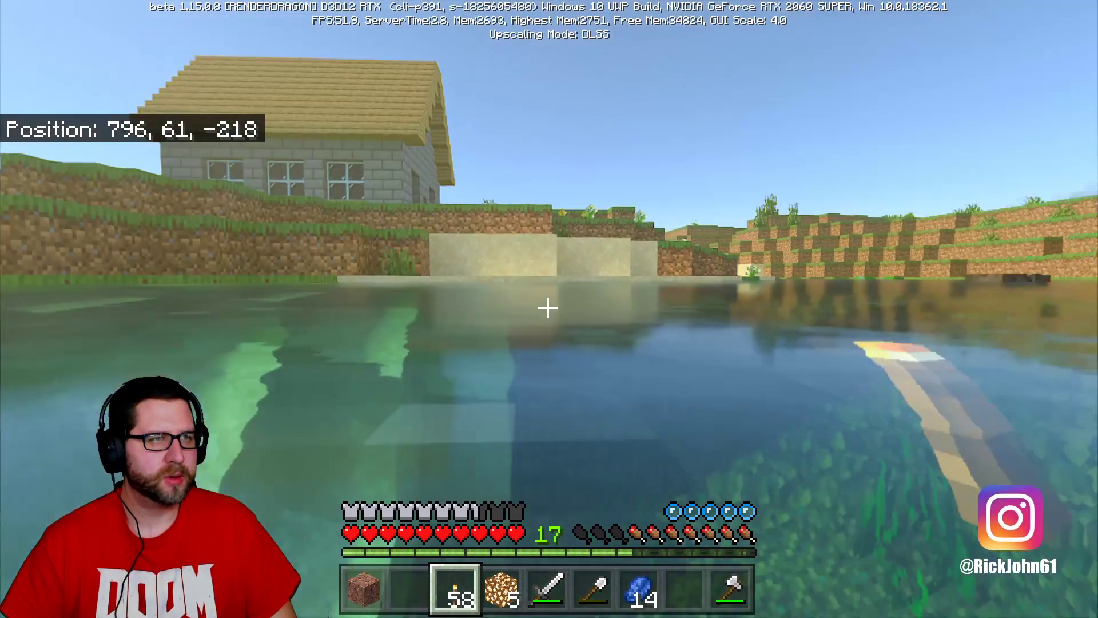
key(w)
key(w)
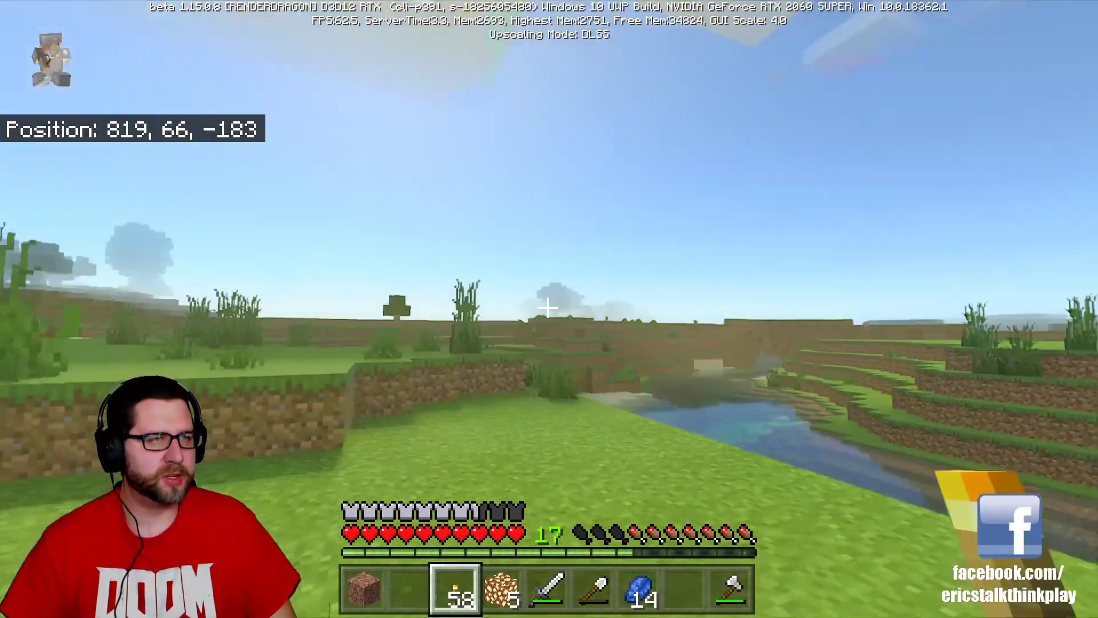
key(w)
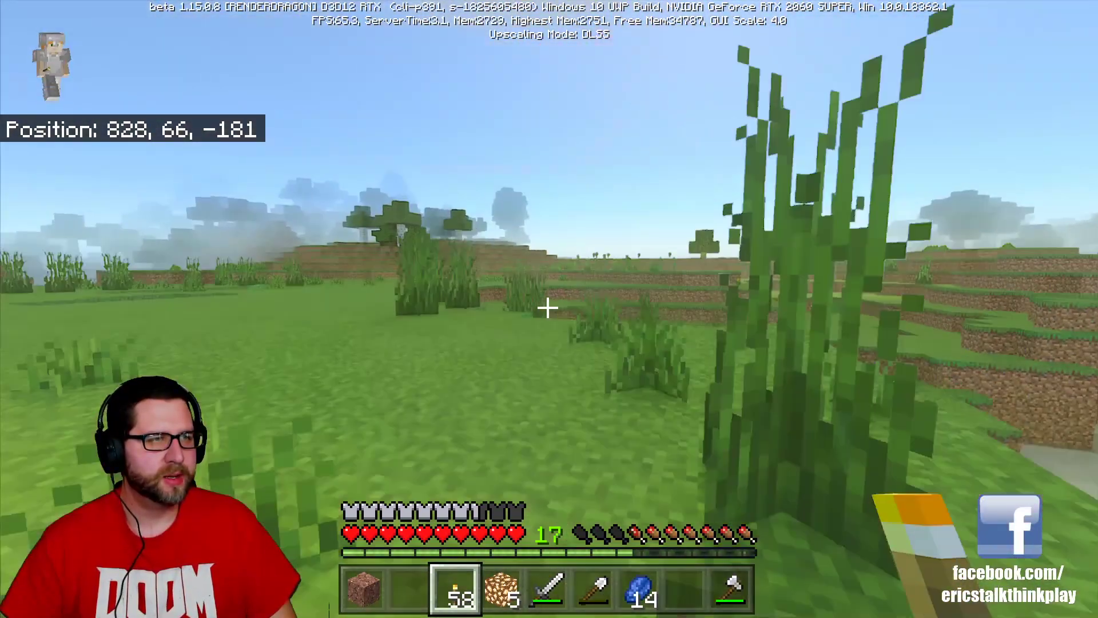
key(w)
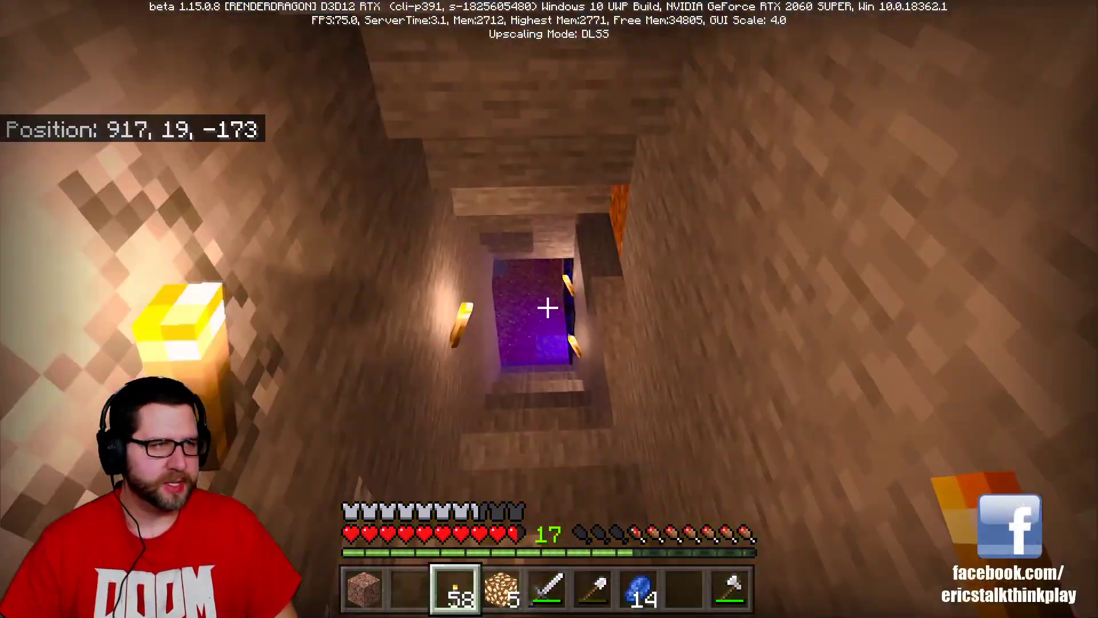
- Descend the shaft and step through the nether portal into the Nether
key(w)
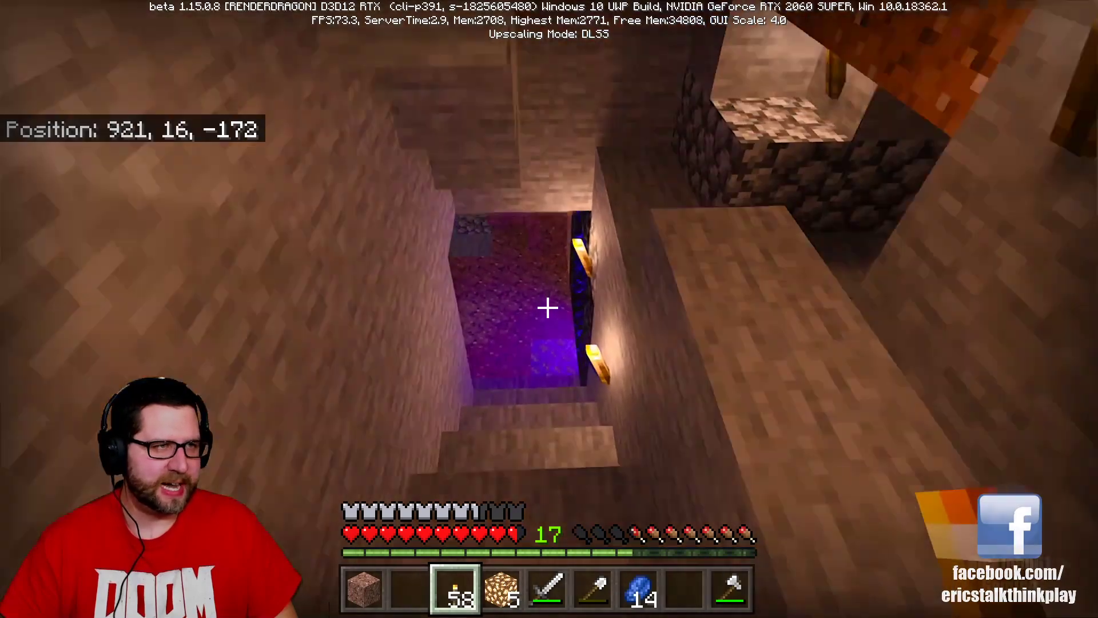
key(w)
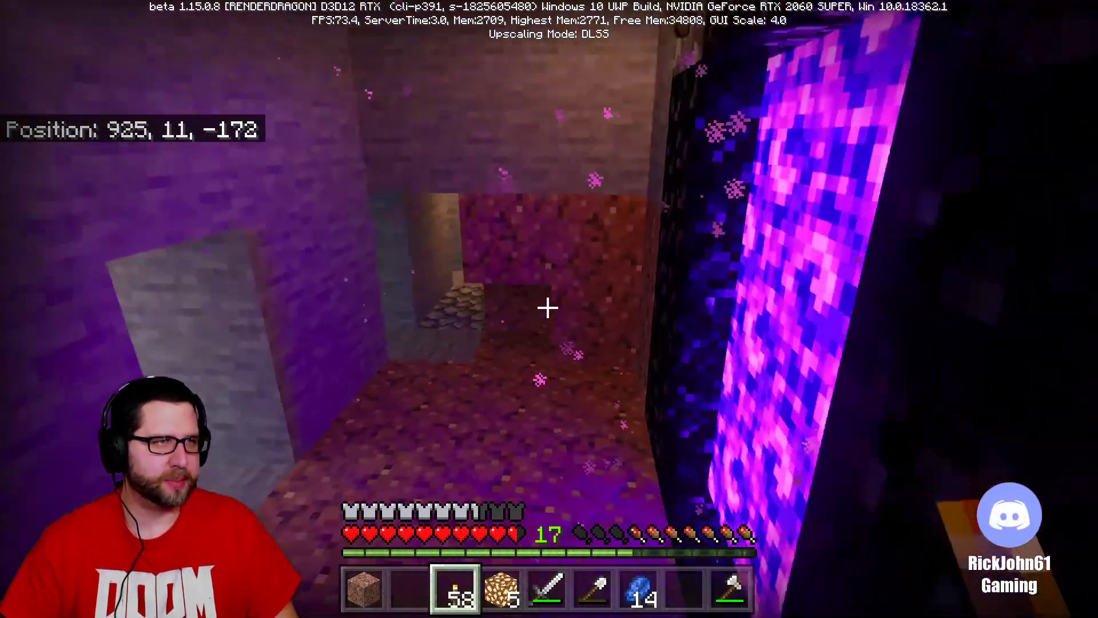
key(w)
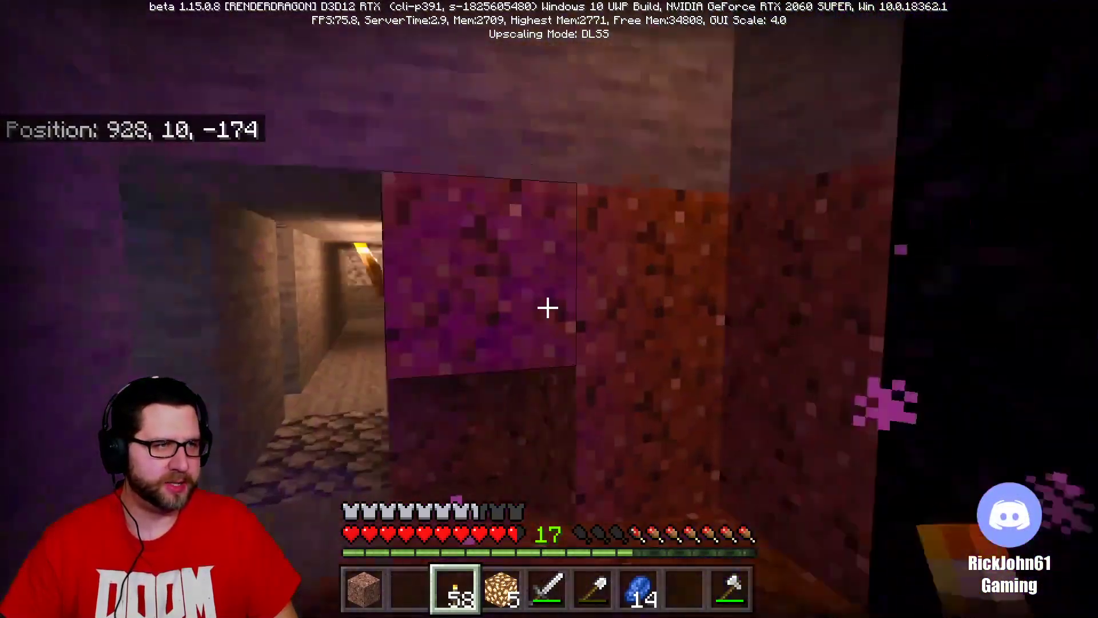
key(w)
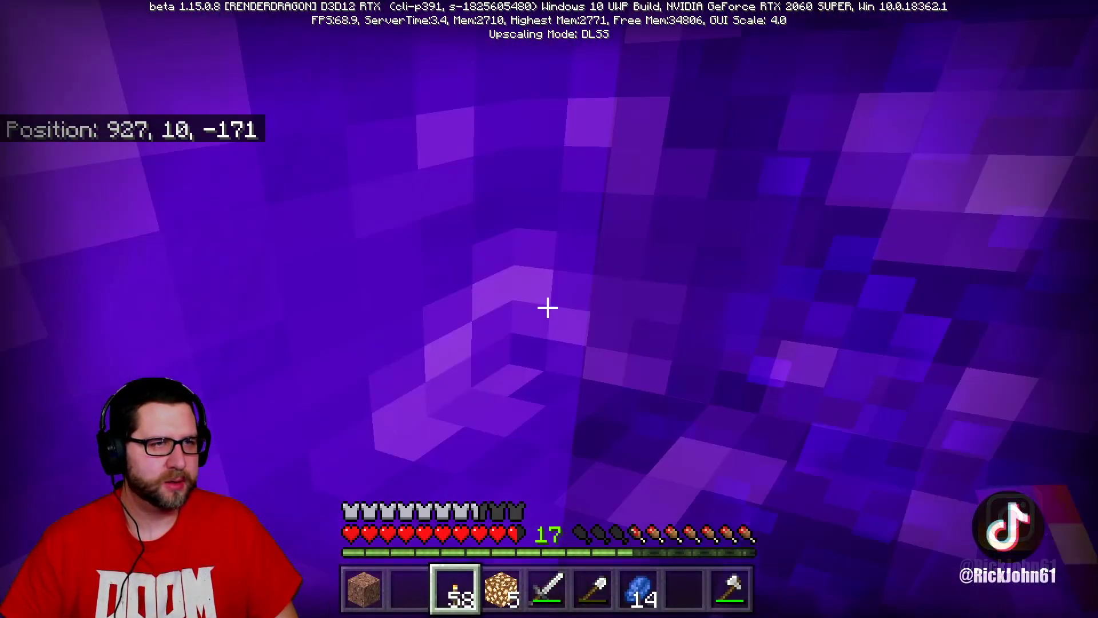
key(w)
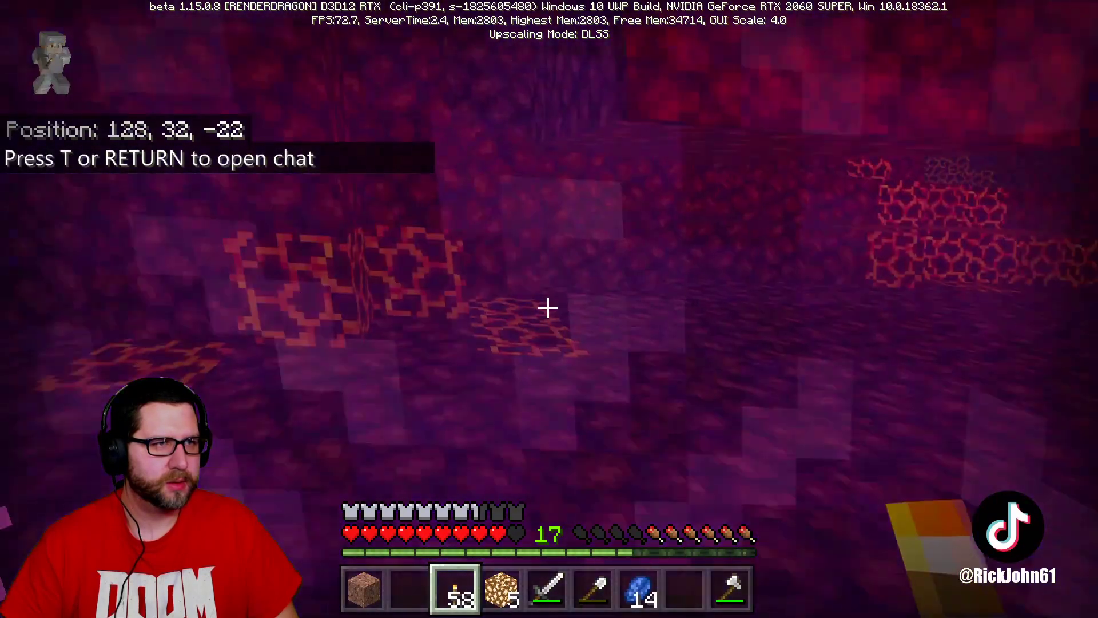
- Look around the ray-traced lava lake, lavafall and netherrack cave
key(w)
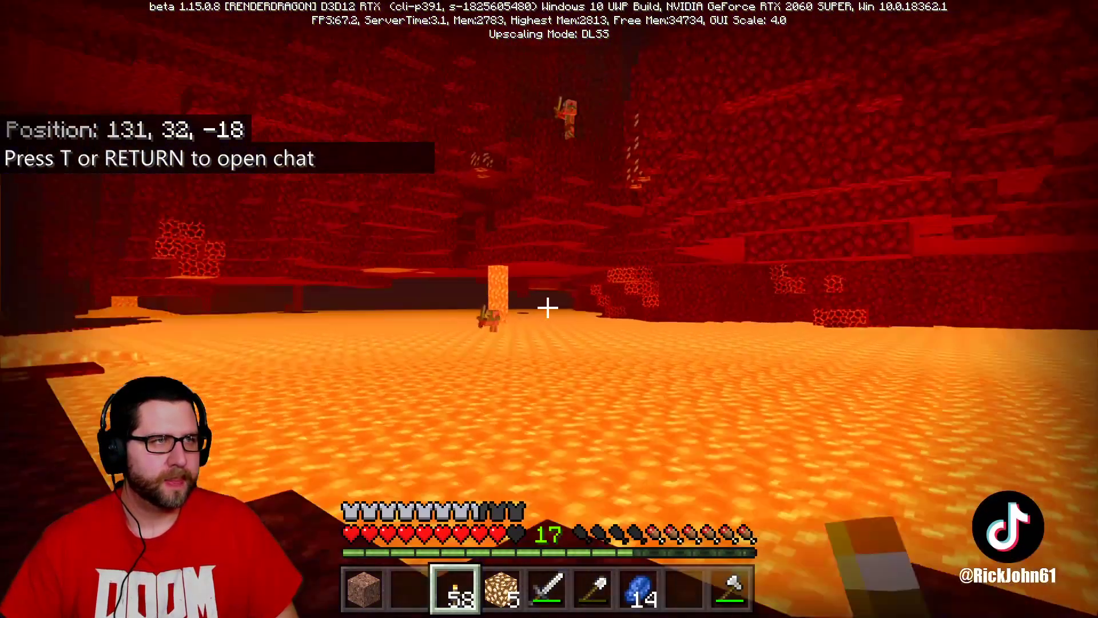
key(w)
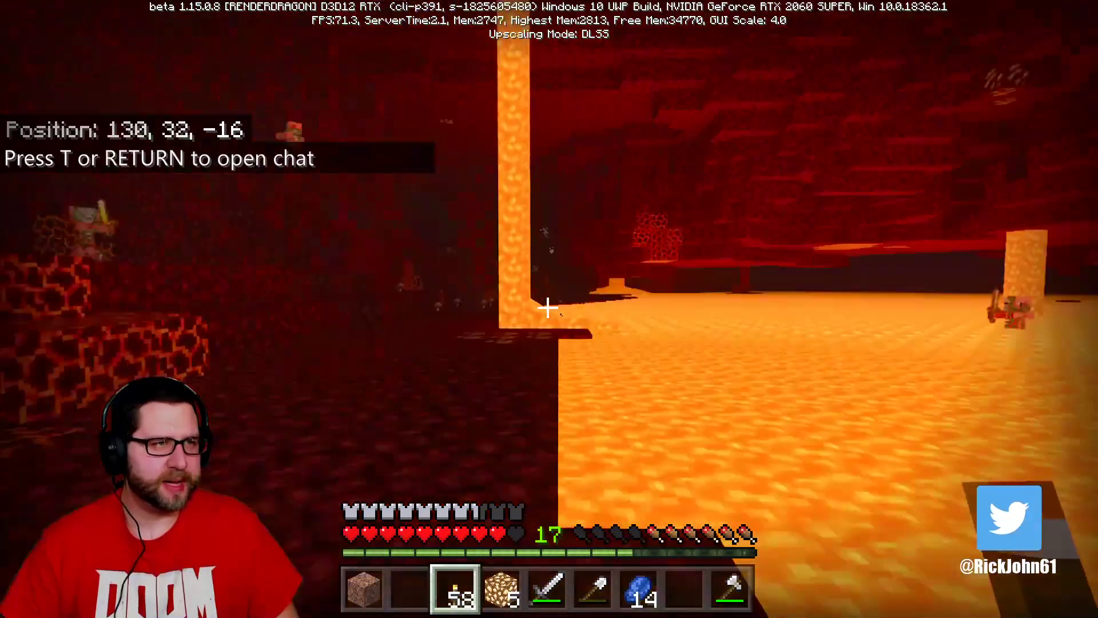
key(w)
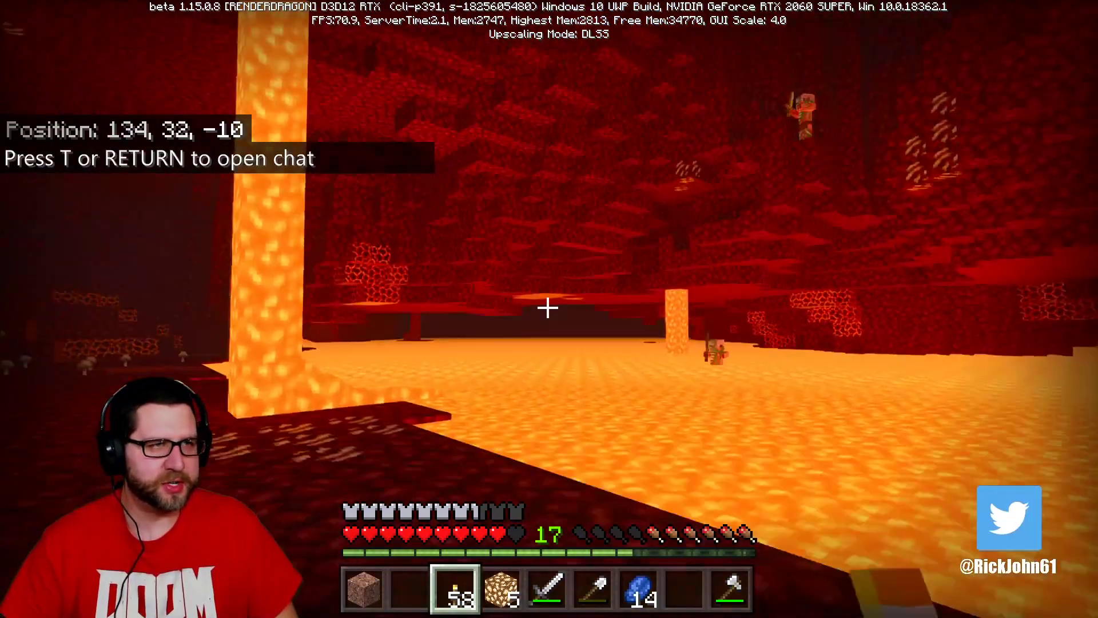
key(w)
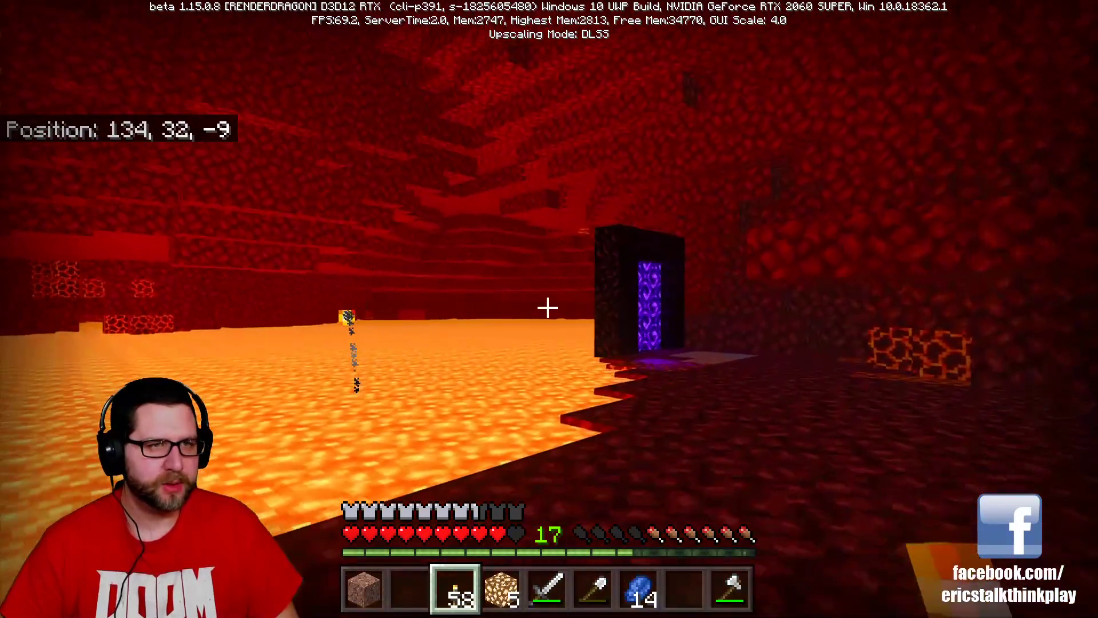
key(w)
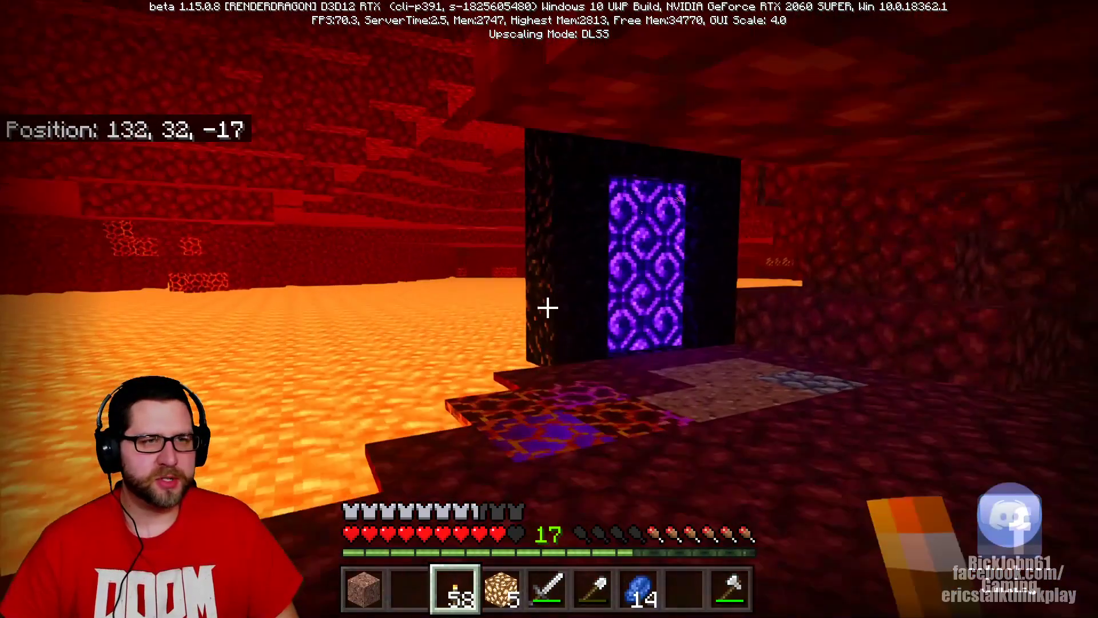
key(w)
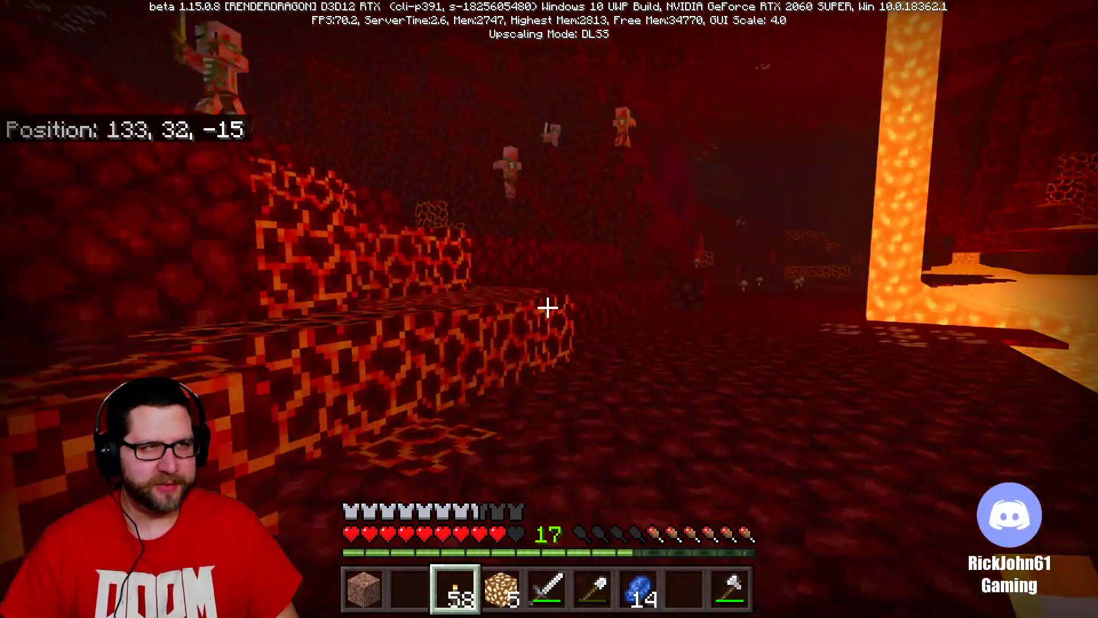
key(w)
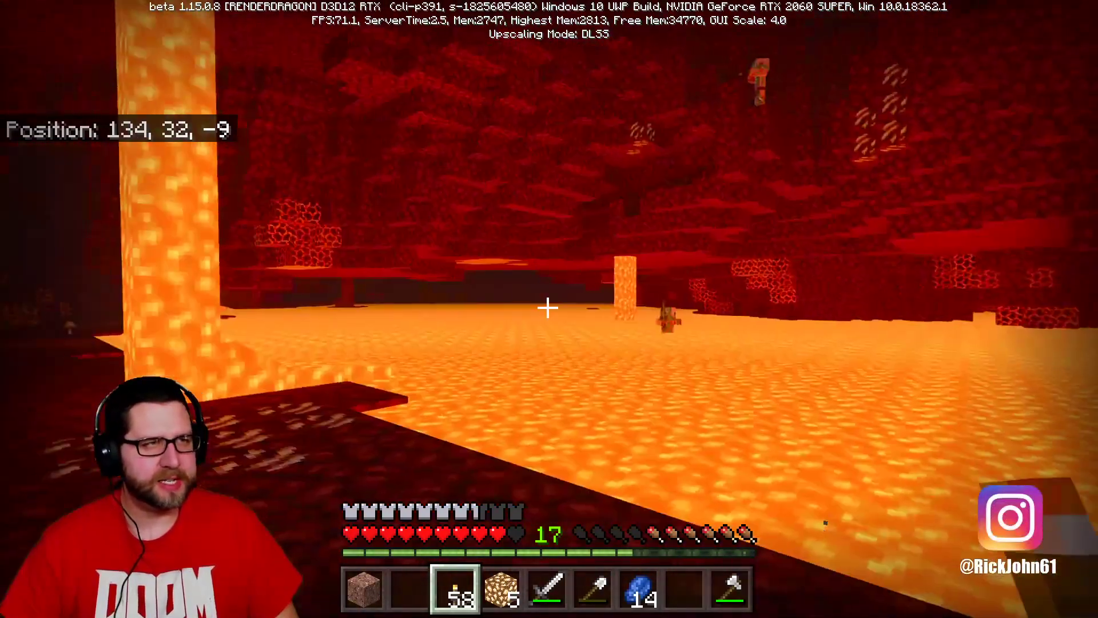
key(w)
- Walk back along the lava lake shore and into the nether portal
key(w)
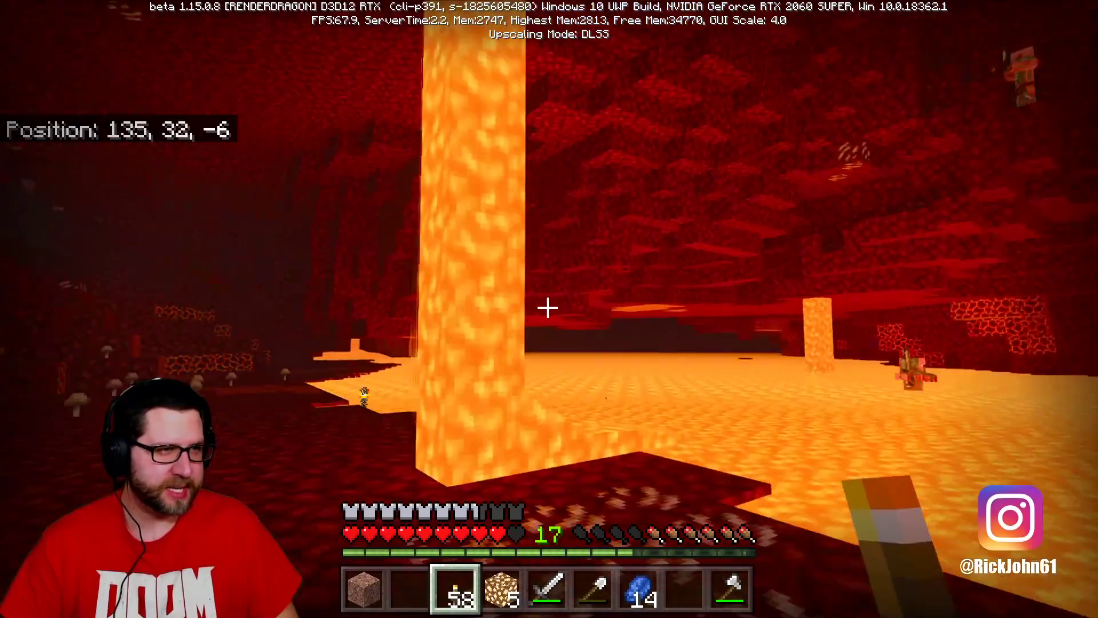
key(w)
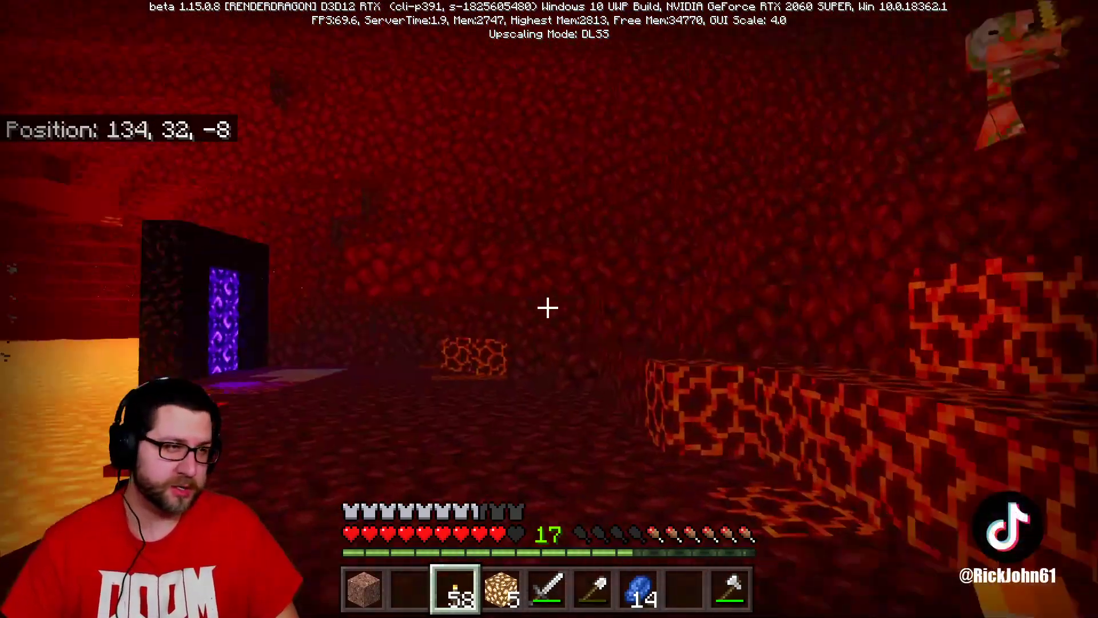
key(w)
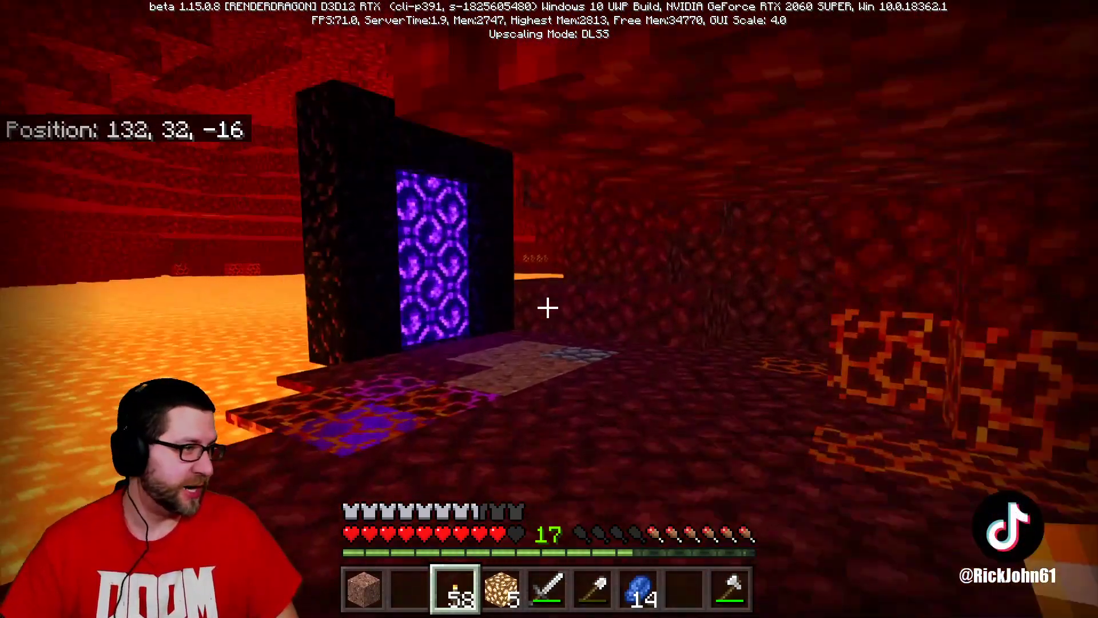
key(w)
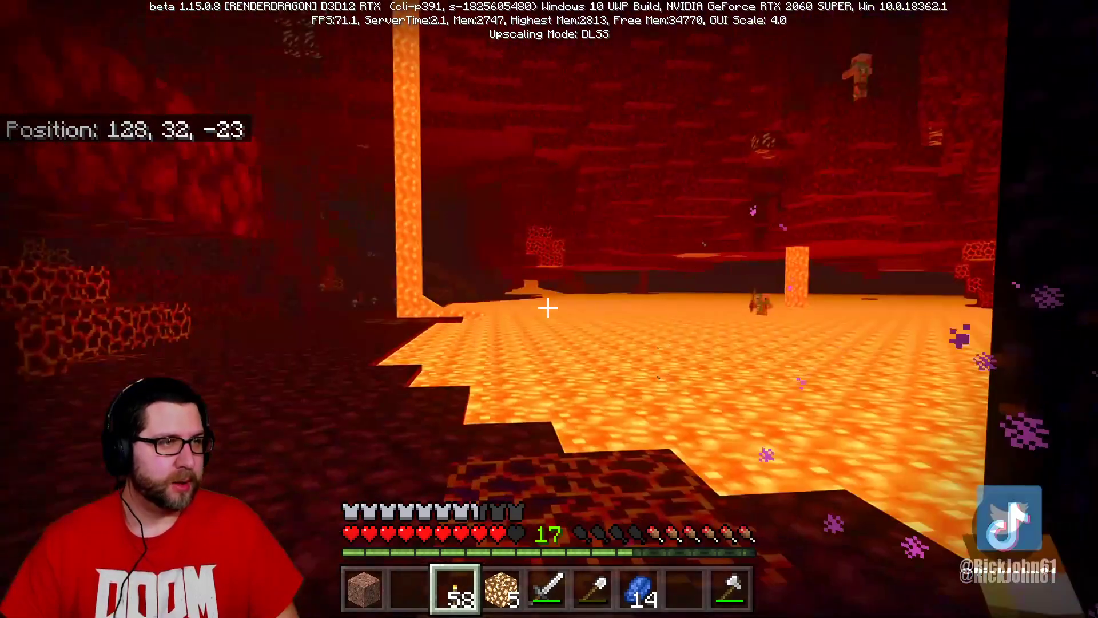
key(w)
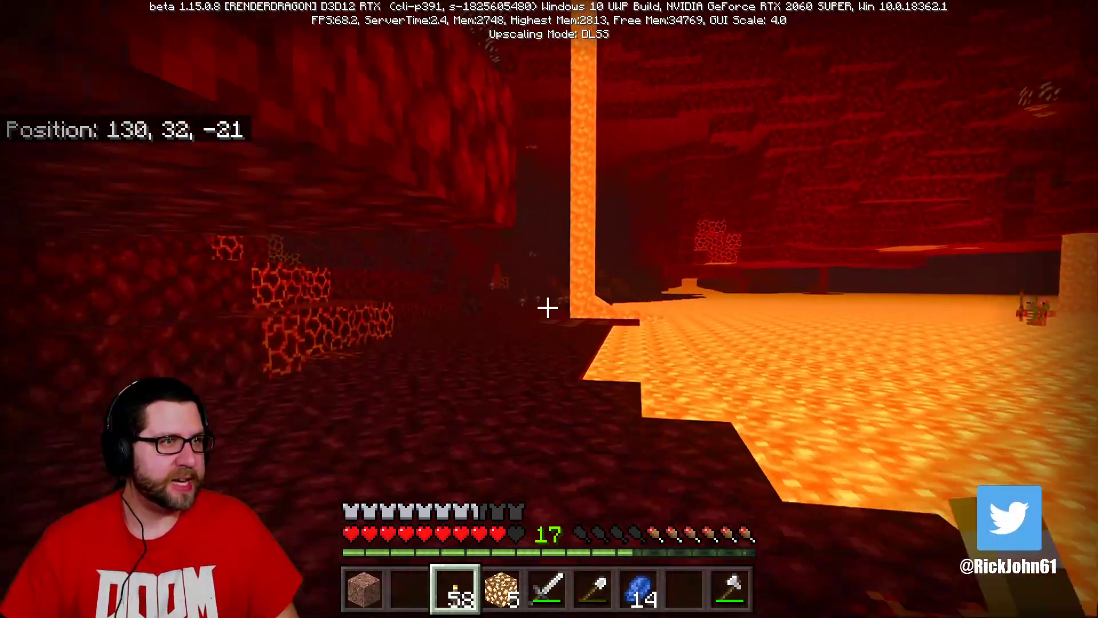
key(w)
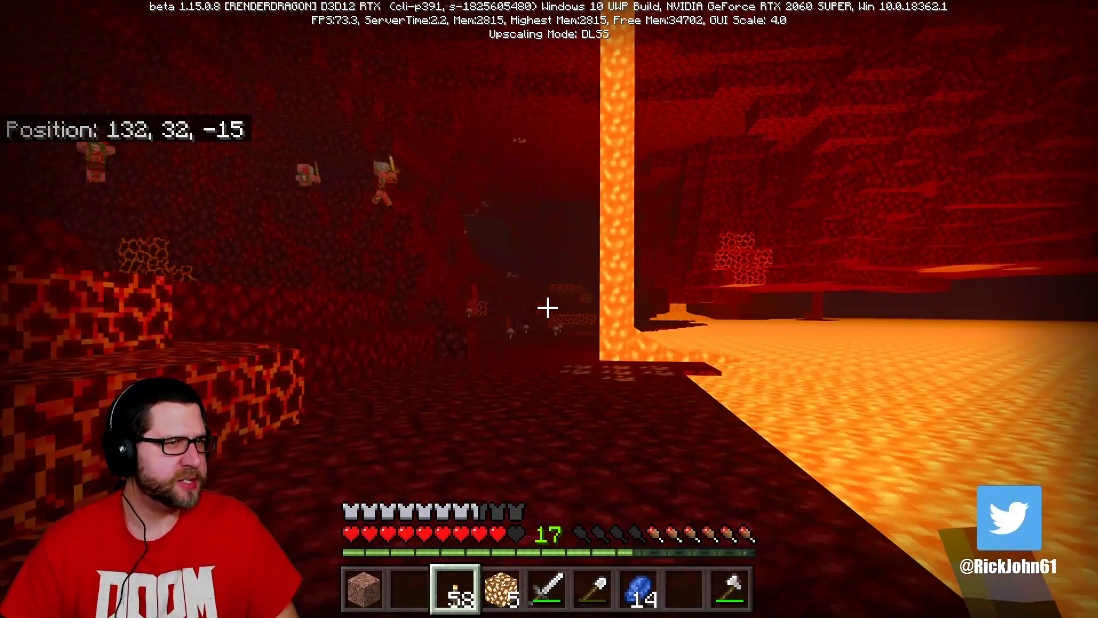
key(w)
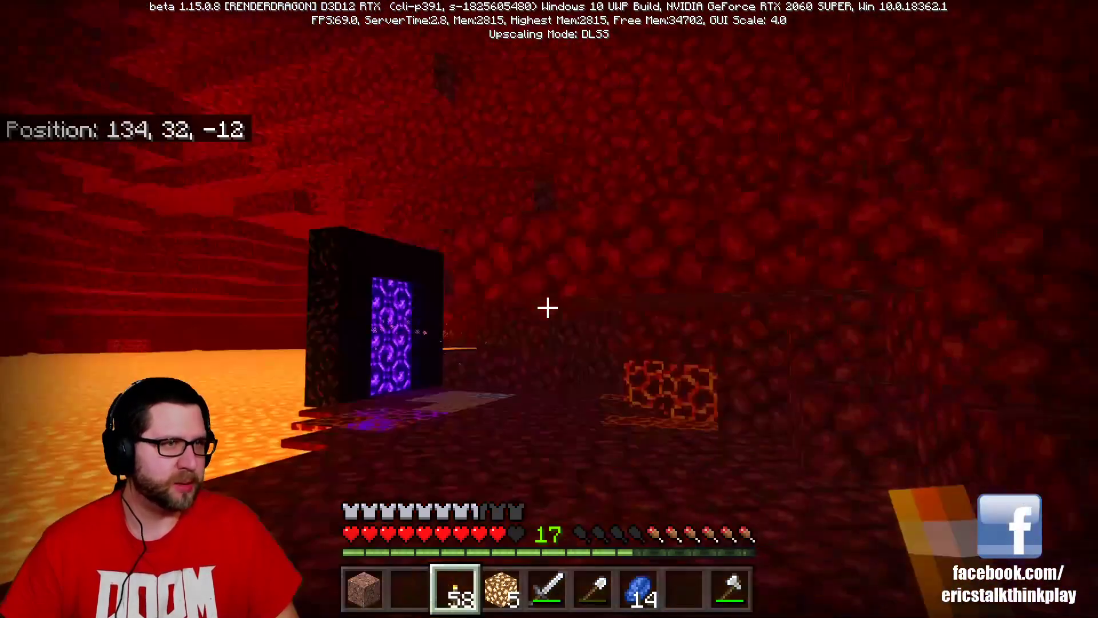
key(w)
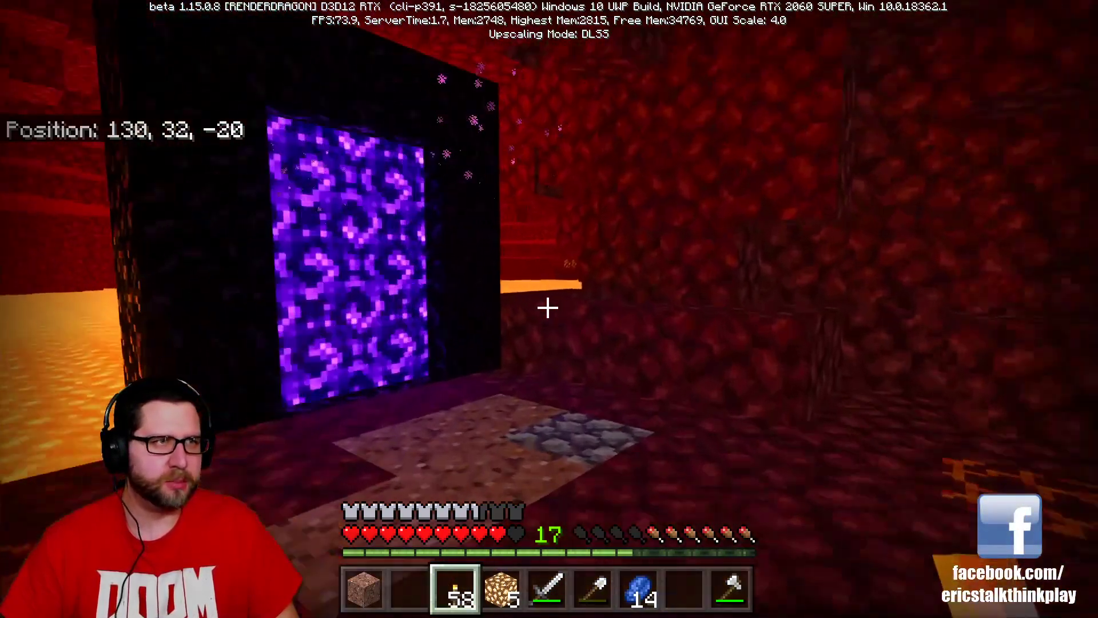
key(w)
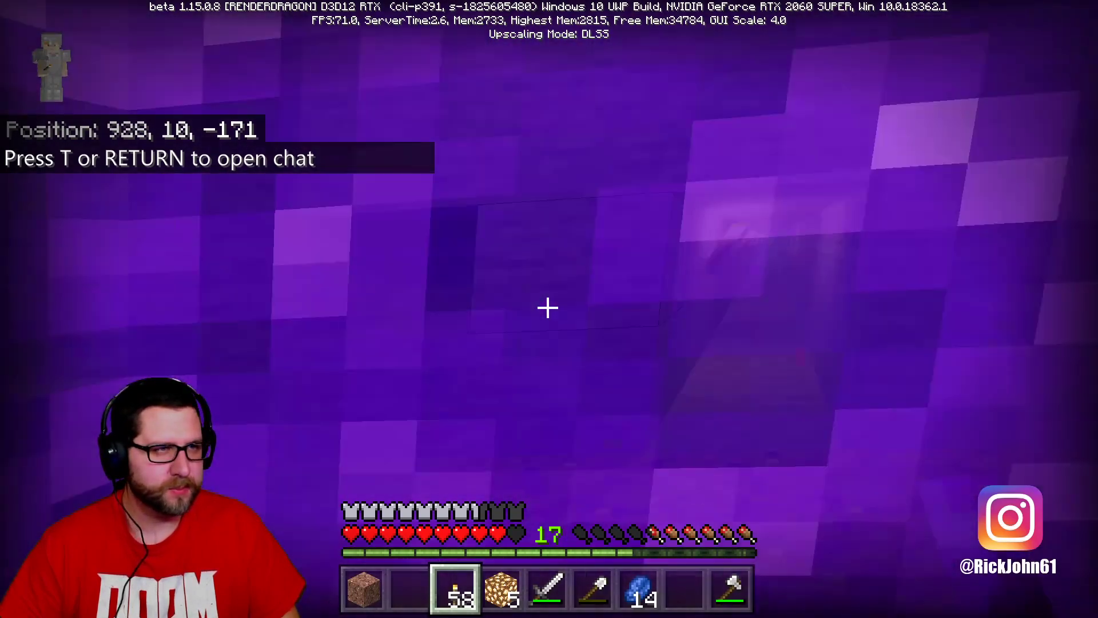
- Arrive back in the overworld and look around the torch-lit, purple-lit stone corridor beside the portal
key(w)
key(w)
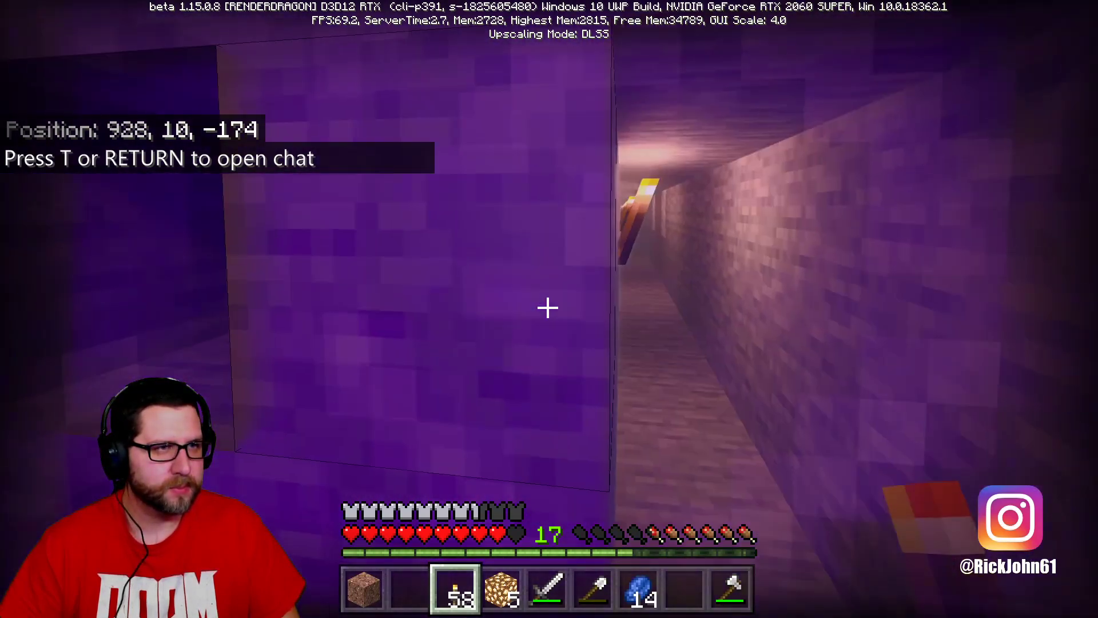
key(w)
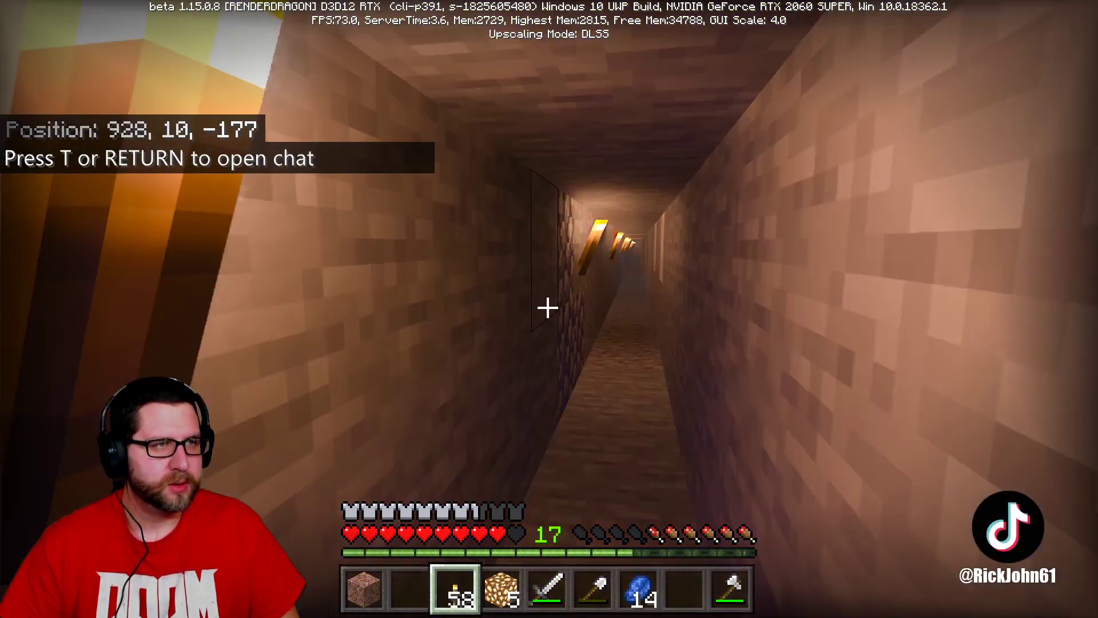
key(w)
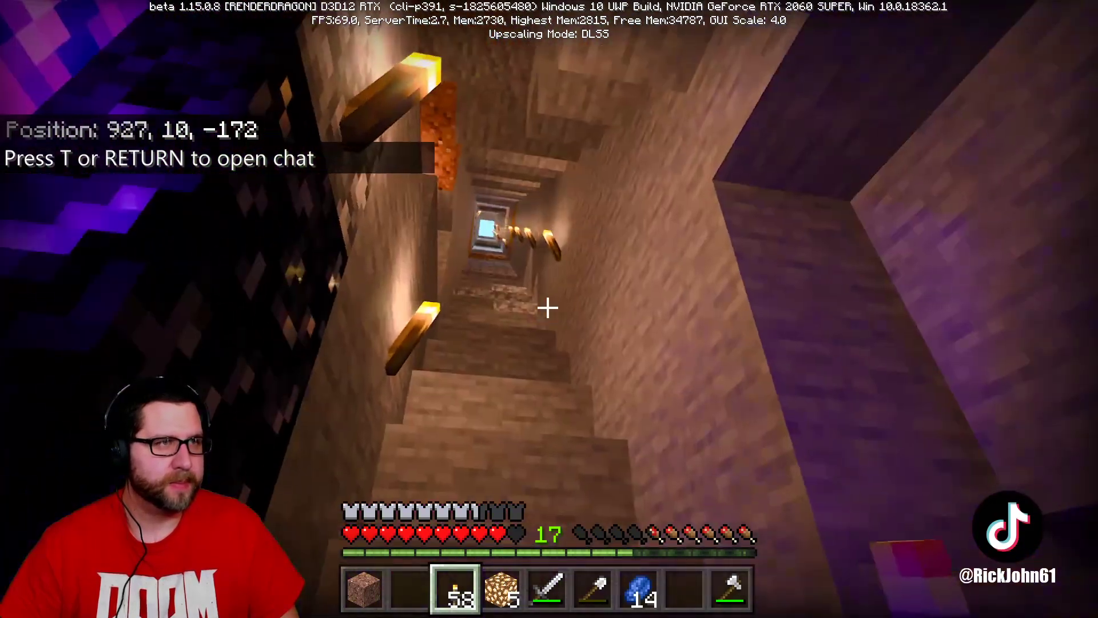
key(w)
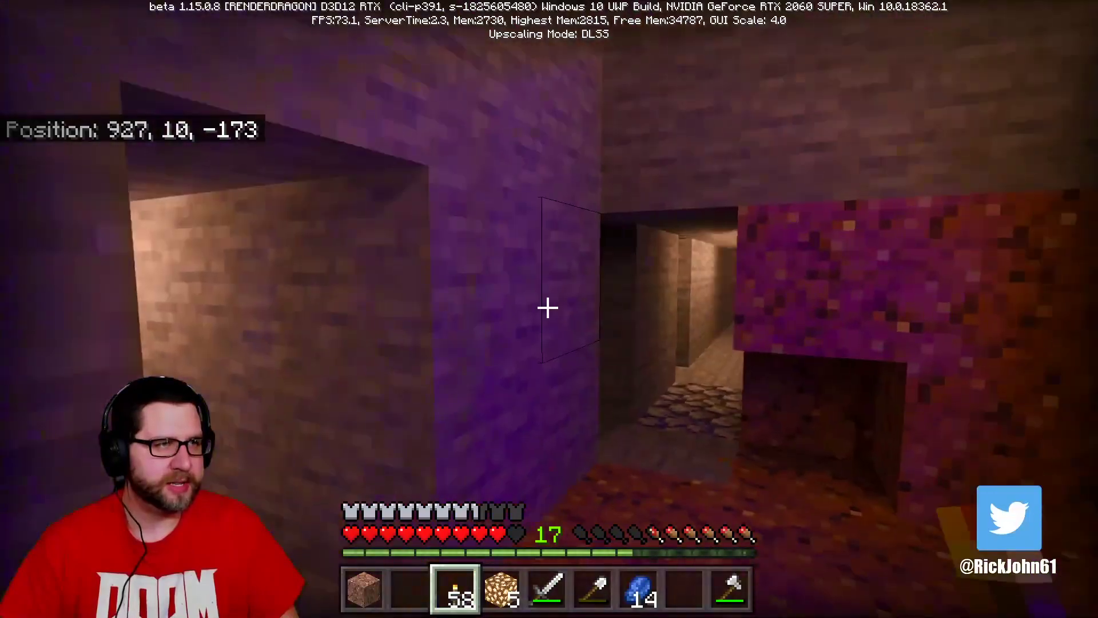
key(w)
key(w)
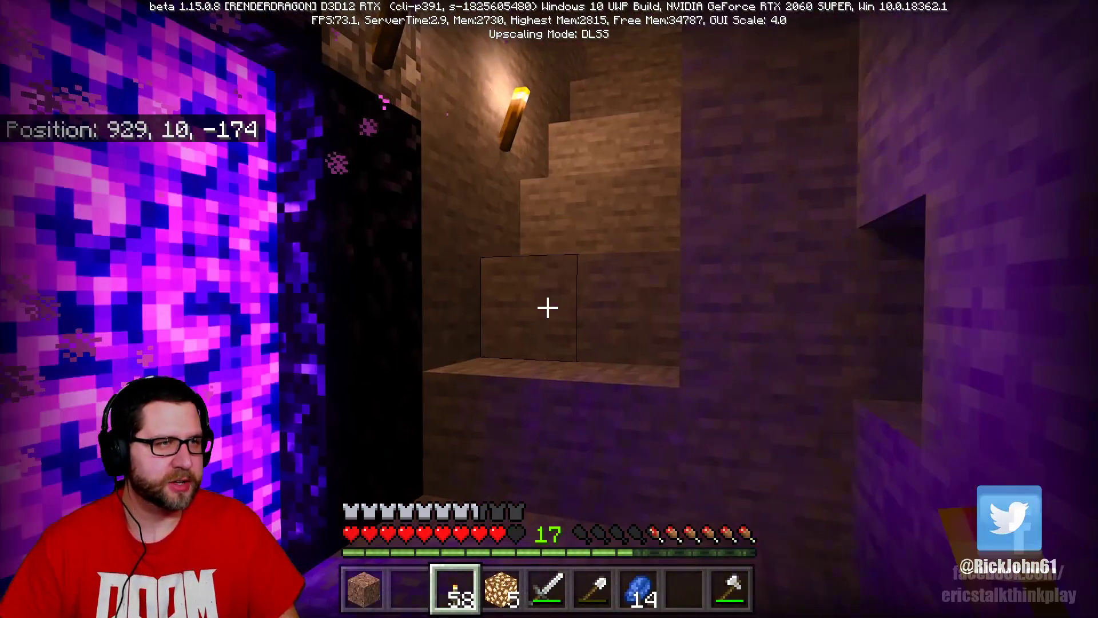